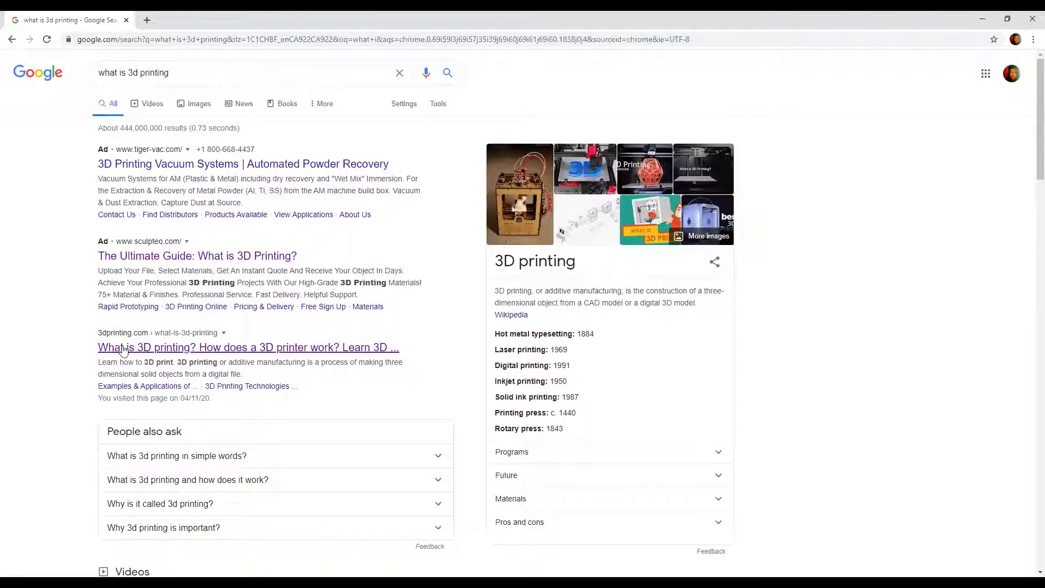
- Open the 'What is 3D printing ? - Sculpteo' article from the Google results
{"action": "scroll", "coordinate": [57, 344], "scroll_direction": "down", "scroll_amount": 10}
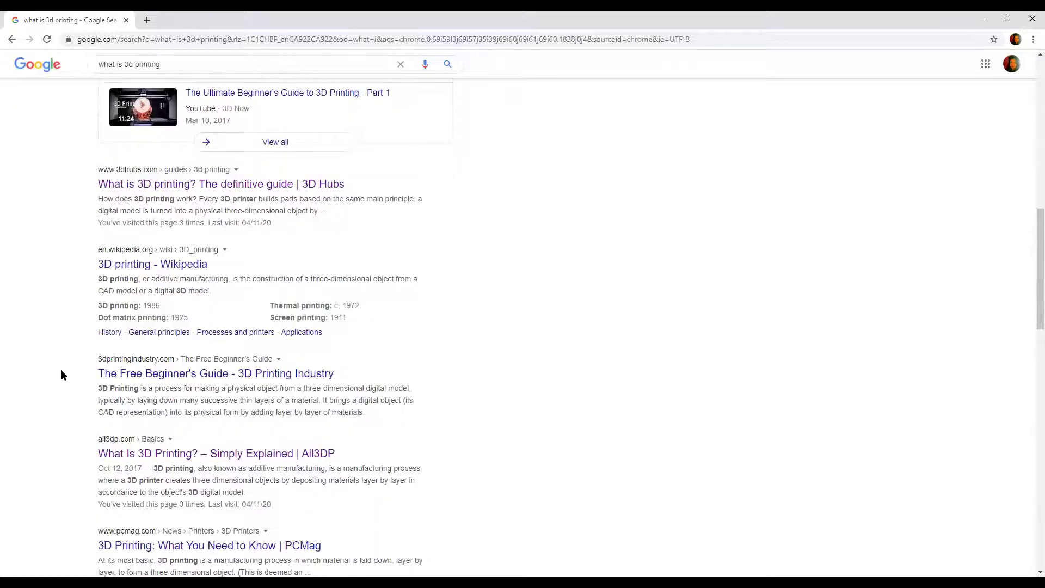
{"action": "scroll", "coordinate": [63, 375], "scroll_direction": "down", "scroll_amount": 4}
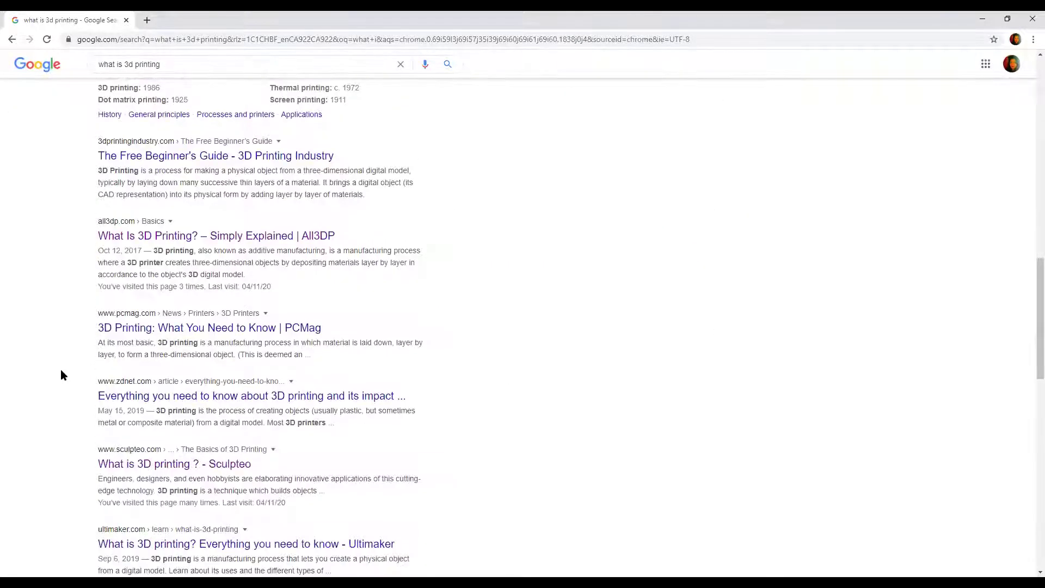
{"action": "scroll", "coordinate": [61, 374], "scroll_direction": "down", "scroll_amount": 5}
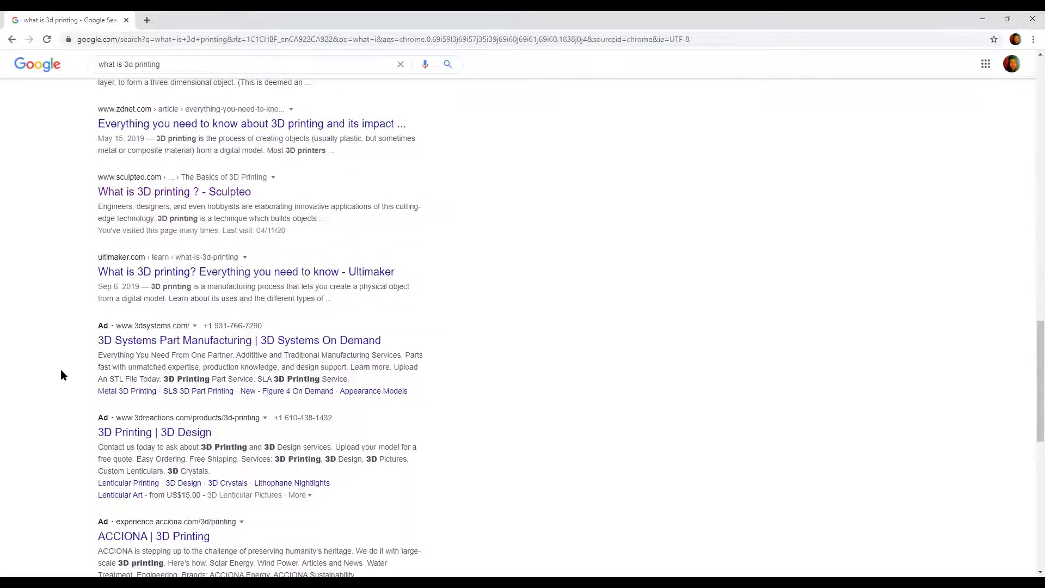
{"action": "scroll", "coordinate": [61, 375], "scroll_direction": "down", "scroll_amount": 6}
{"action": "scroll", "coordinate": [62, 376], "scroll_direction": "up", "scroll_amount": 5}
{"action": "scroll", "coordinate": [61, 375], "scroll_direction": "up", "scroll_amount": 3}
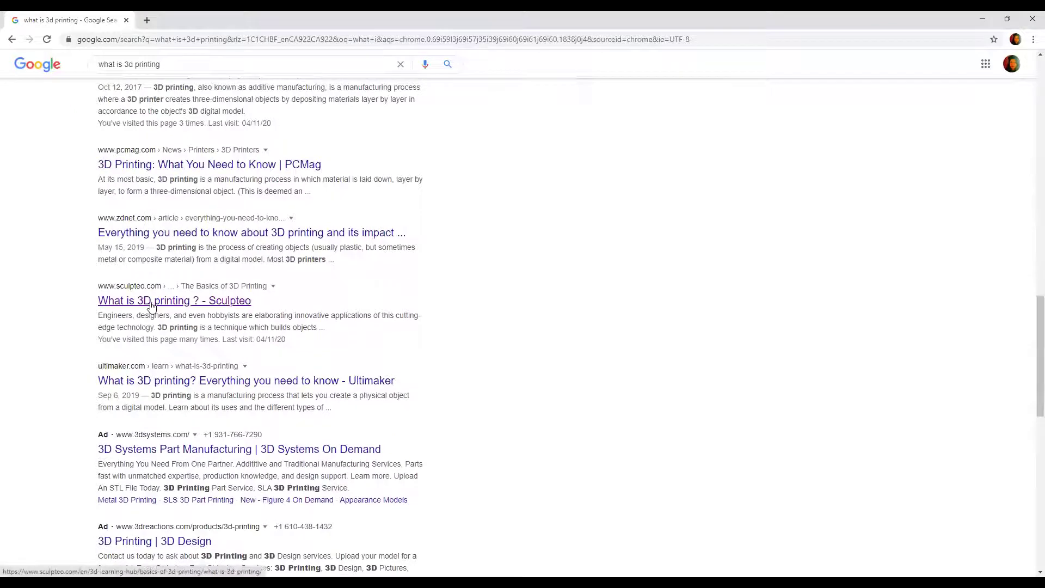
{"action": "left_click", "coordinate": [152, 304]}
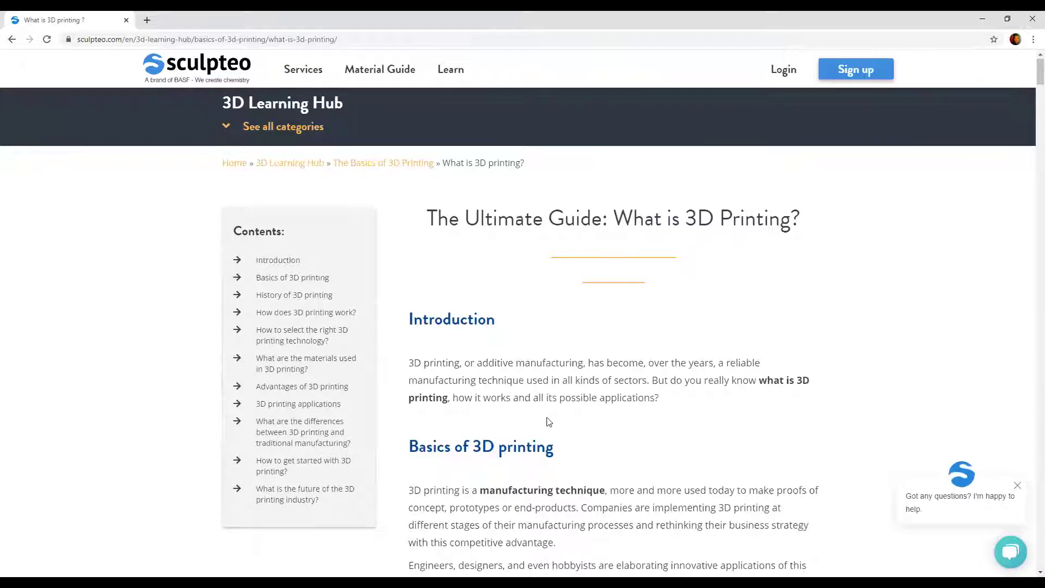
- Copy the Introduction's first sentence defining 3D printing as additive manufacturing, then head back to Word
{"action": "scroll", "coordinate": [546, 390], "scroll_direction": "down", "scroll_amount": 5}
{"action": "scroll", "coordinate": [548, 419], "scroll_direction": "up", "scroll_amount": 5}
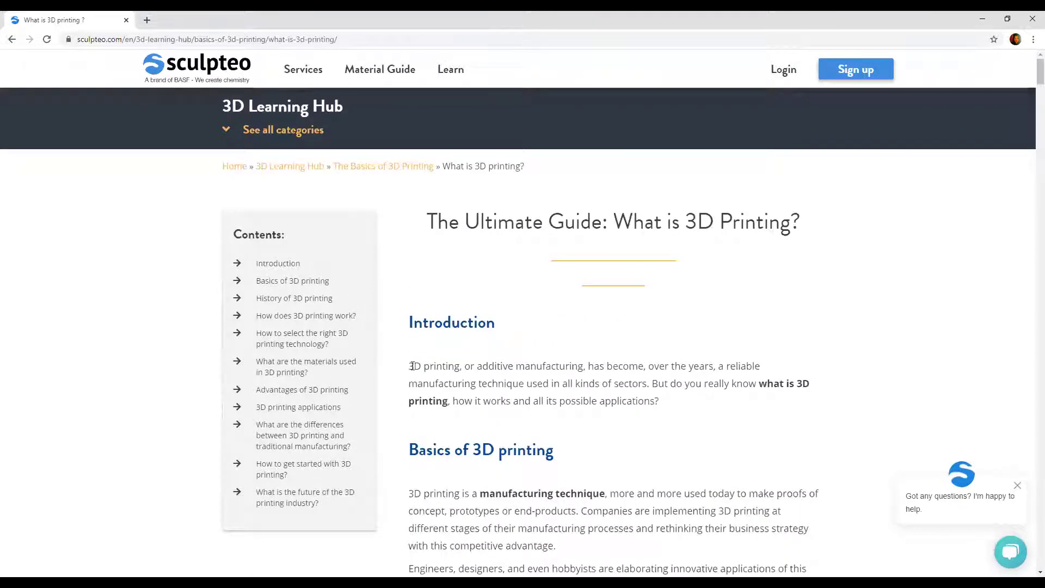
{"action": "left_click_drag", "start_coordinate": [409, 366], "coordinate": [649, 382]}
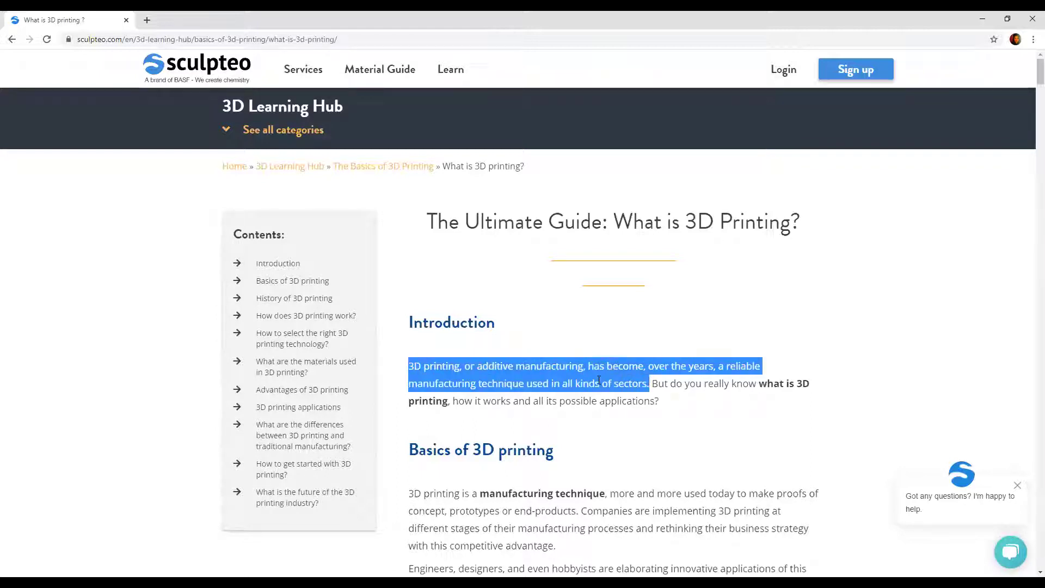
{"action": "right_click", "coordinate": [598, 381]}
{"action": "left_click", "coordinate": [620, 390]}
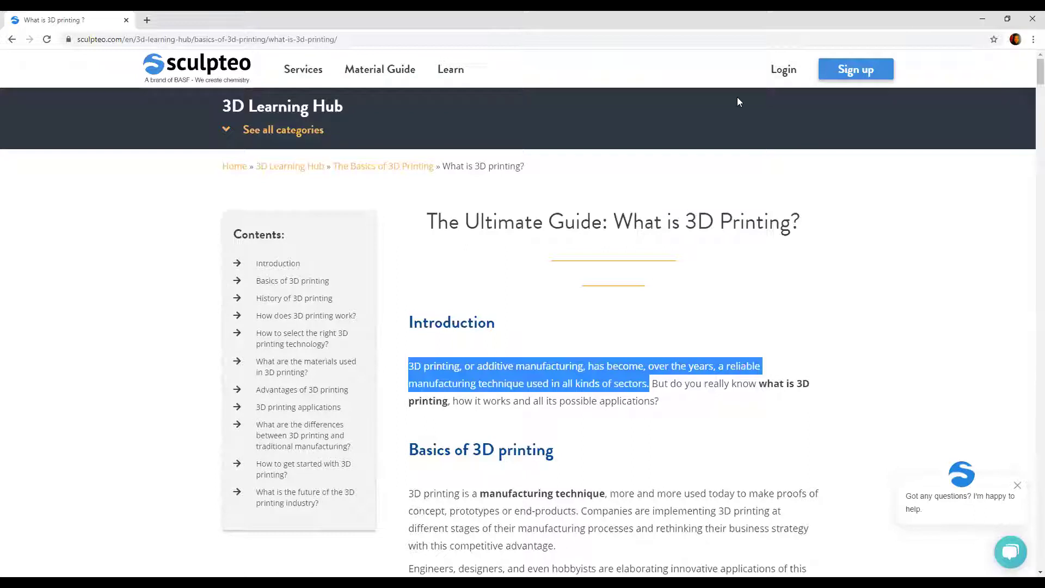
{"action": "key", "text": "alt+Tab"}
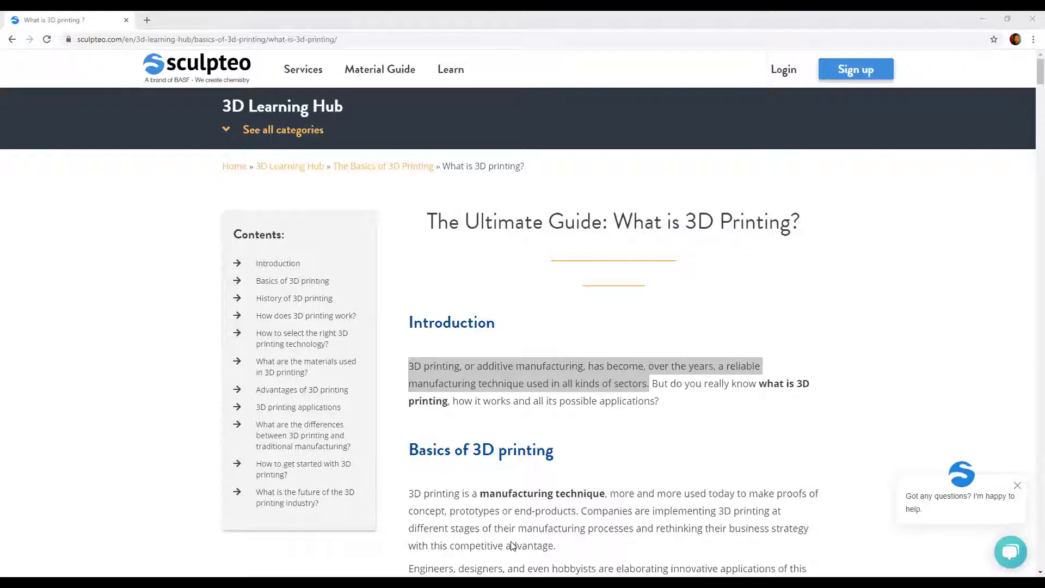
- Paste the Sculpteo sentence with source formatting on a new line beneath the question
{"action": "key", "text": "alt+Tab"}
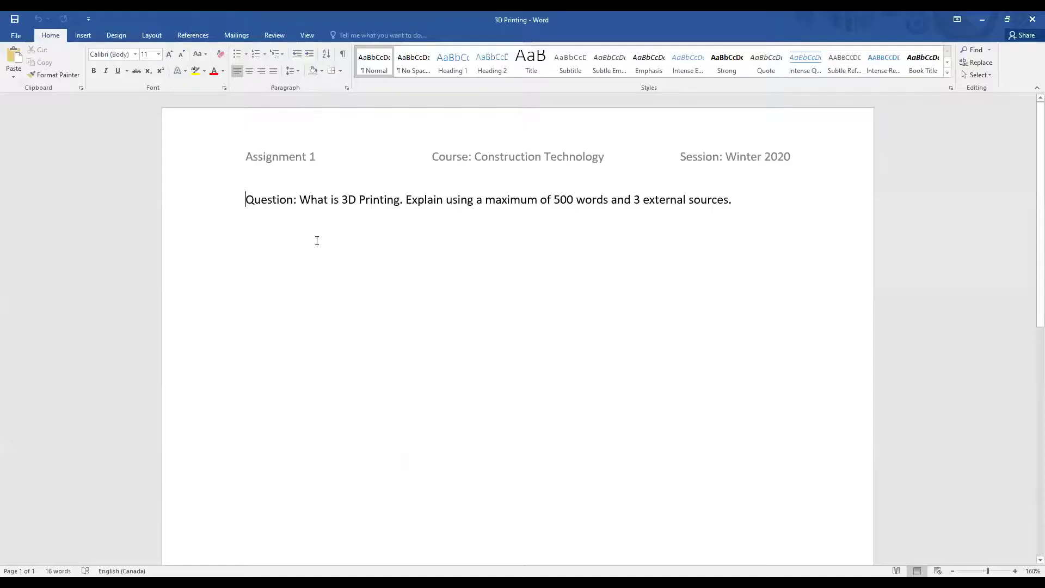
{"action": "key", "text": "Down"}
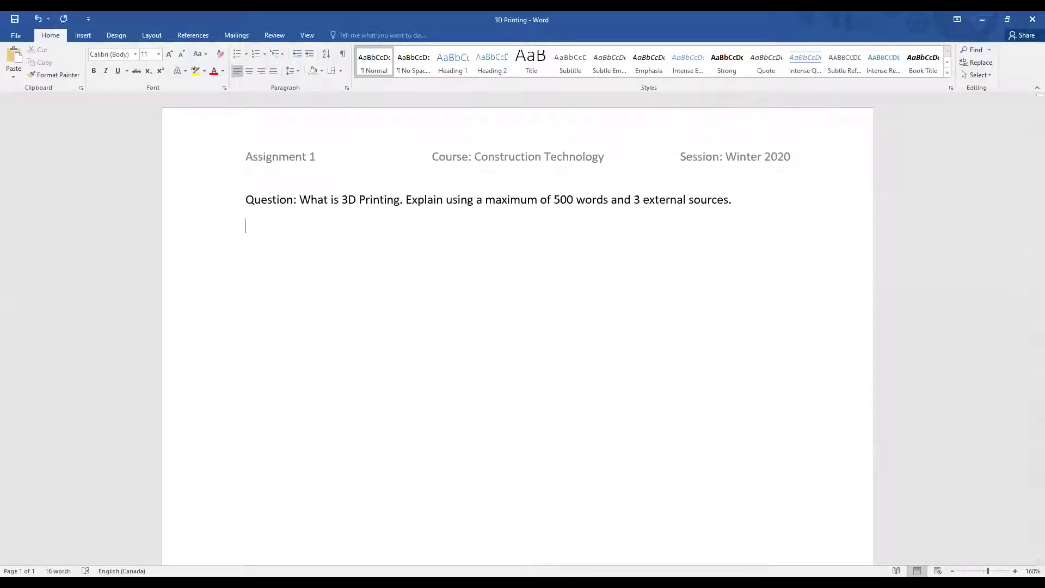
{"action": "right_click", "coordinate": [271, 220]}
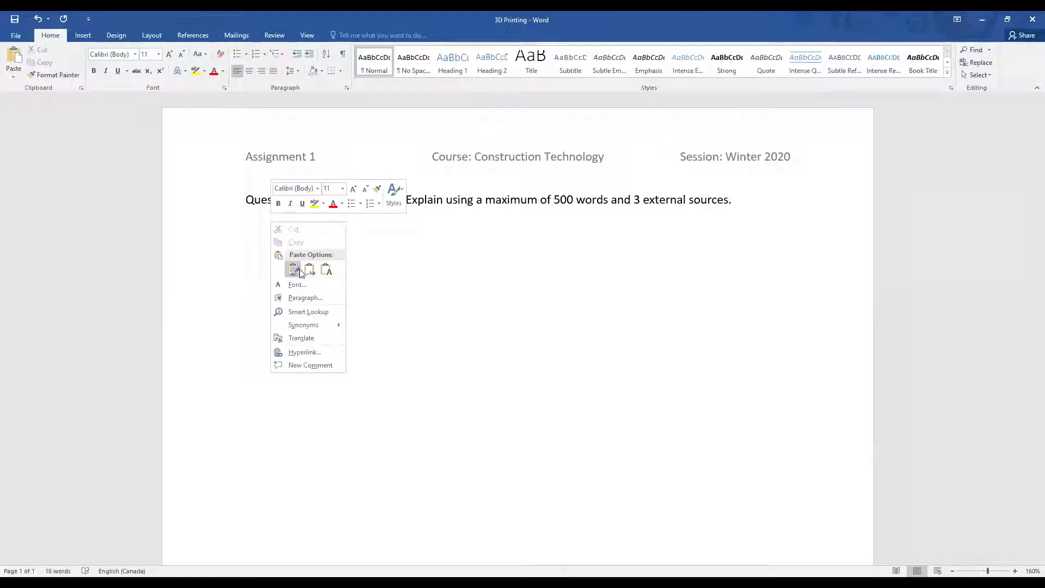
{"action": "left_click", "coordinate": [322, 270]}
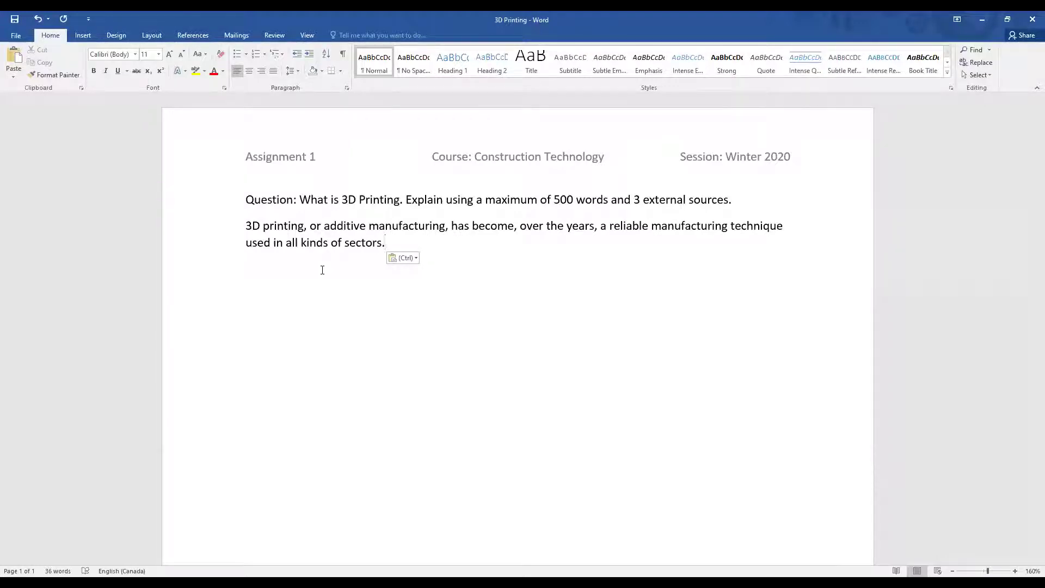
- Delete the period after 'sectors' and start adding a new source via References > Insert Citation
{"action": "key", "text": "BackSpace"}
{"action": "left_click", "coordinate": [190, 36]}
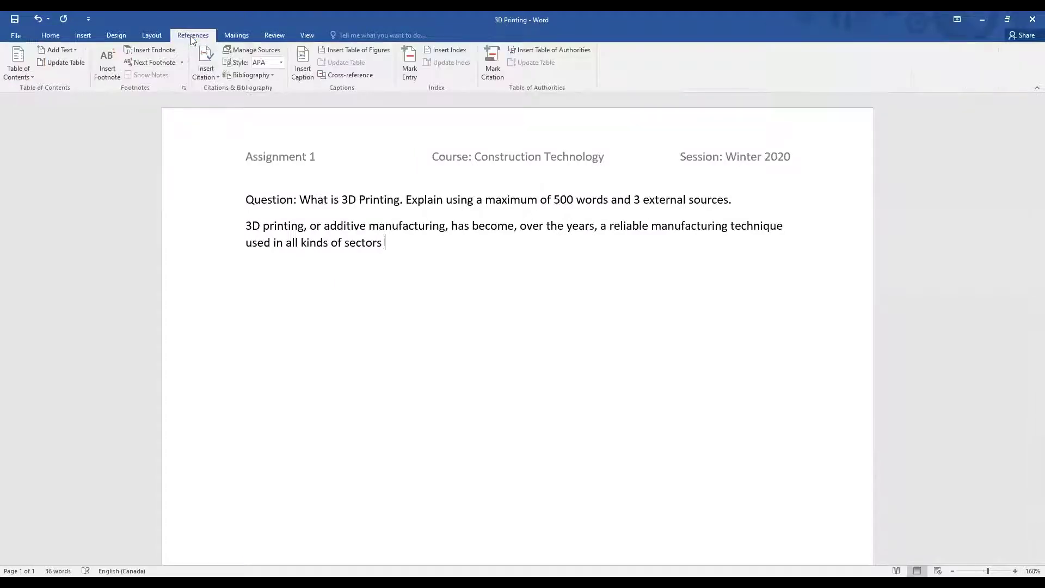
{"action": "left_click", "coordinate": [206, 77]}
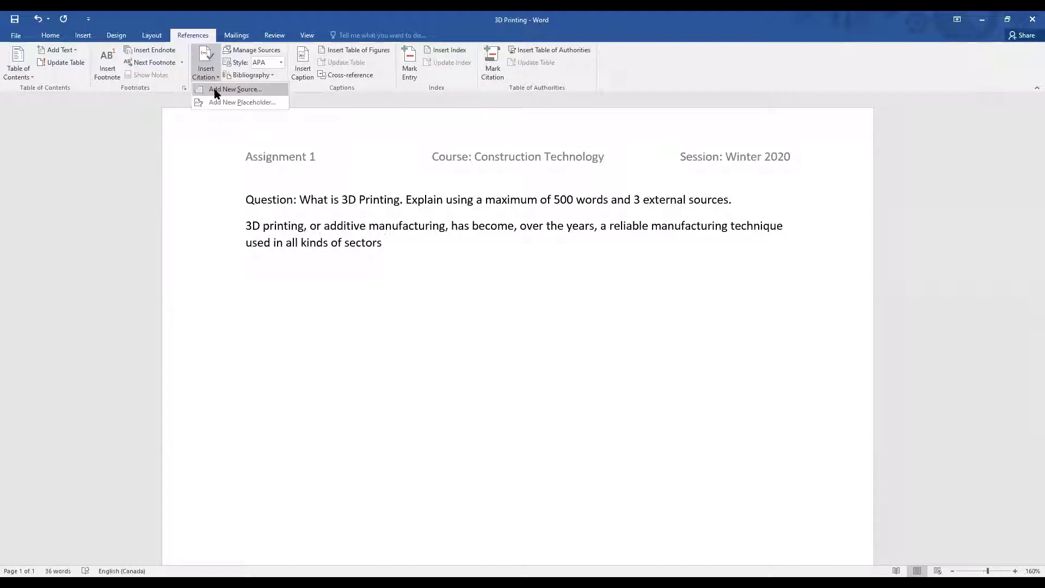
{"action": "left_click", "coordinate": [215, 90]}
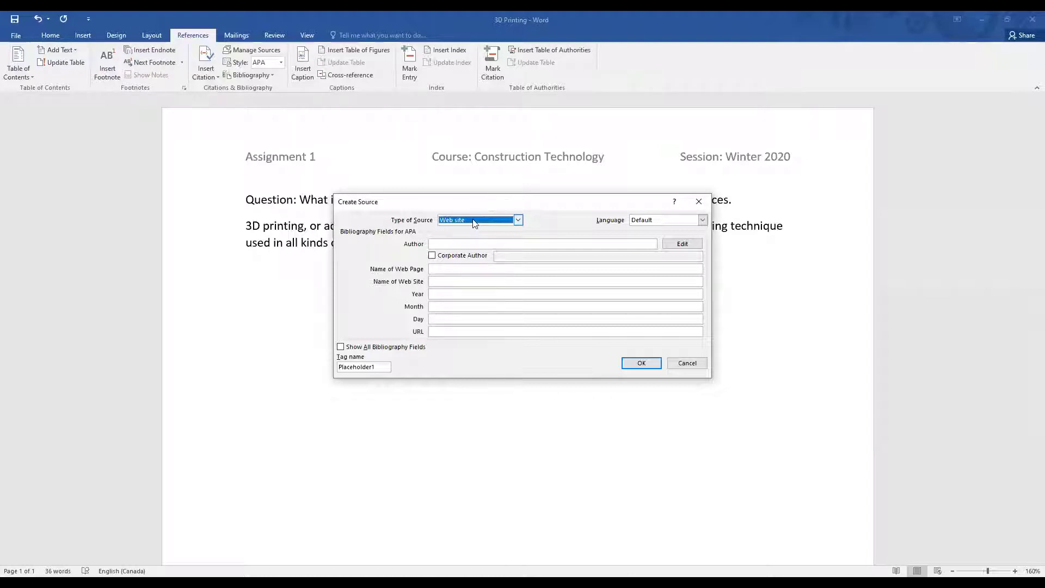
- Keep Web site as the Type of Source in the Create Source dialog
{"action": "left_click", "coordinate": [474, 220]}
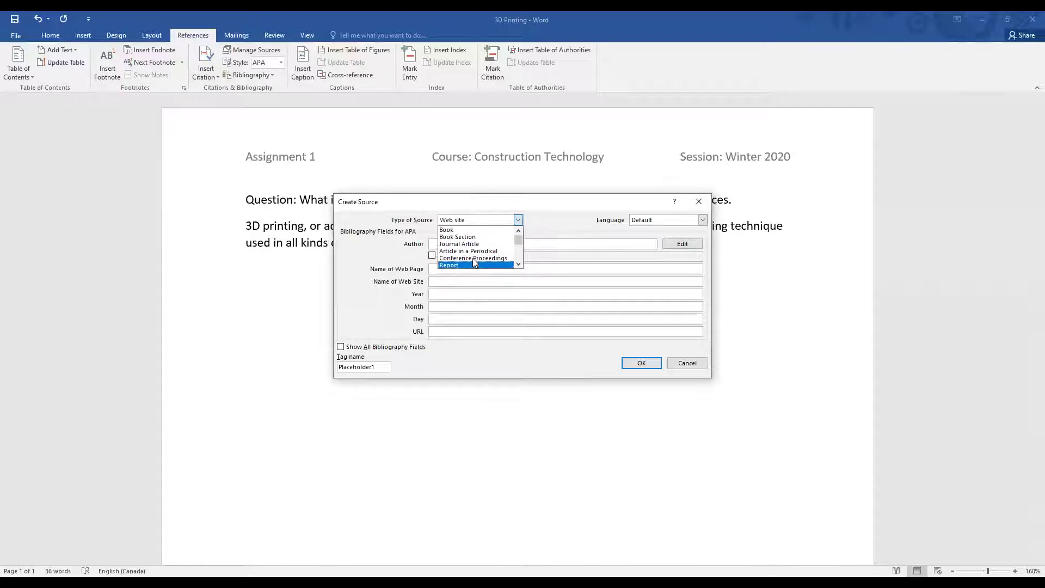
{"action": "scroll", "coordinate": [472, 258], "scroll_direction": "down", "scroll_amount": 1}
{"action": "scroll", "coordinate": [472, 259], "scroll_direction": "up", "scroll_amount": 2}
{"action": "scroll", "coordinate": [465, 253], "scroll_direction": "down", "scroll_amount": 1}
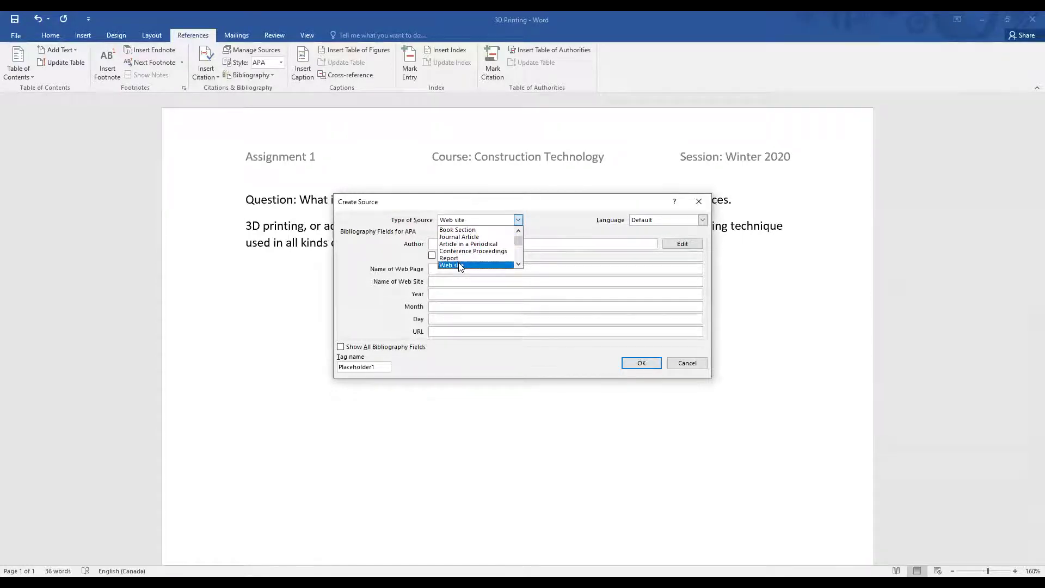
{"action": "left_click", "coordinate": [460, 266]}
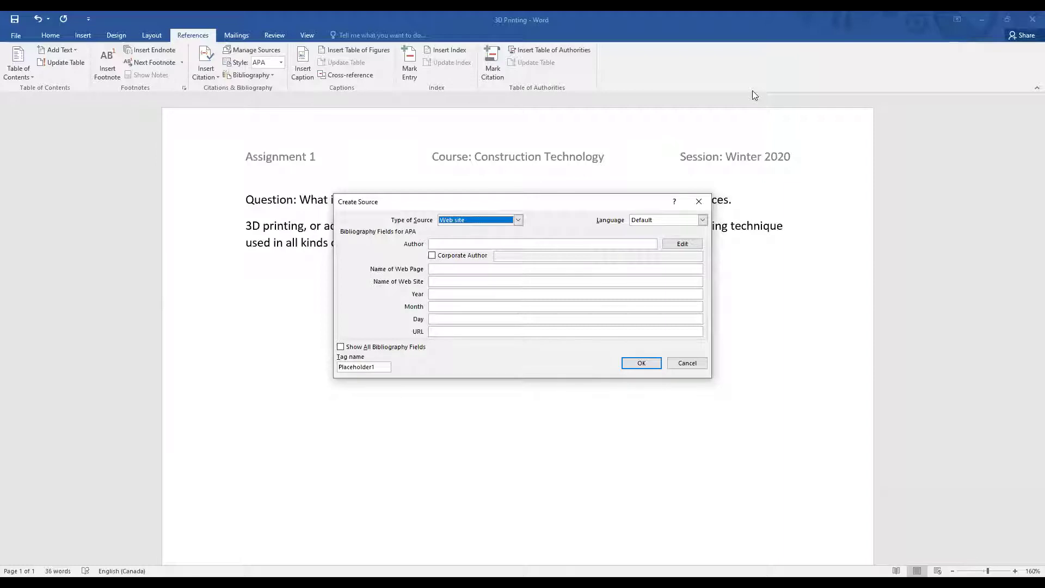
{"action": "left_click", "coordinate": [747, 468]}
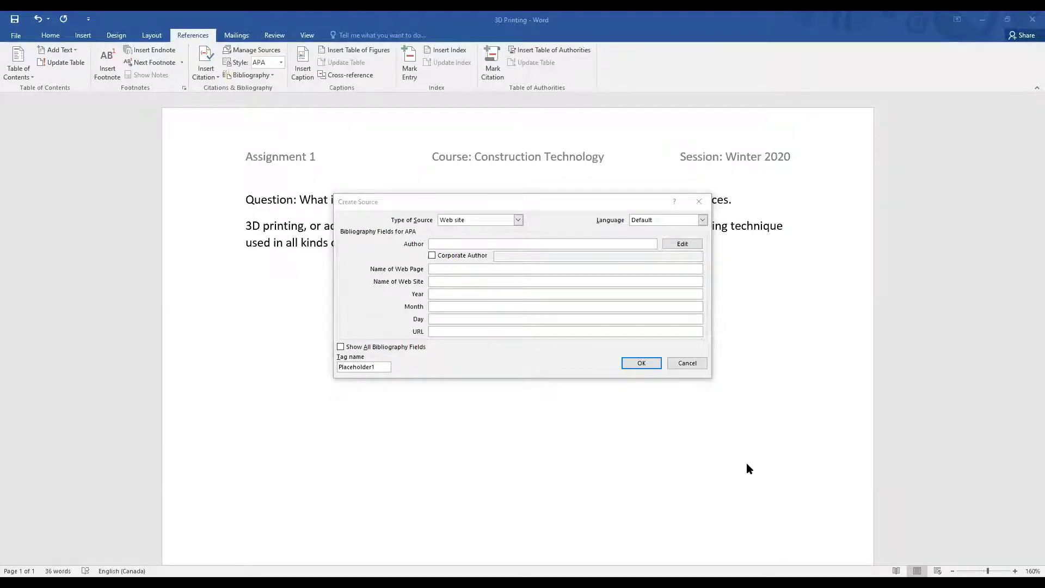
- Tick Corporate Author and enter Sculpteo, then return to the article for its title
{"action": "key", "text": "alt+Tab"}
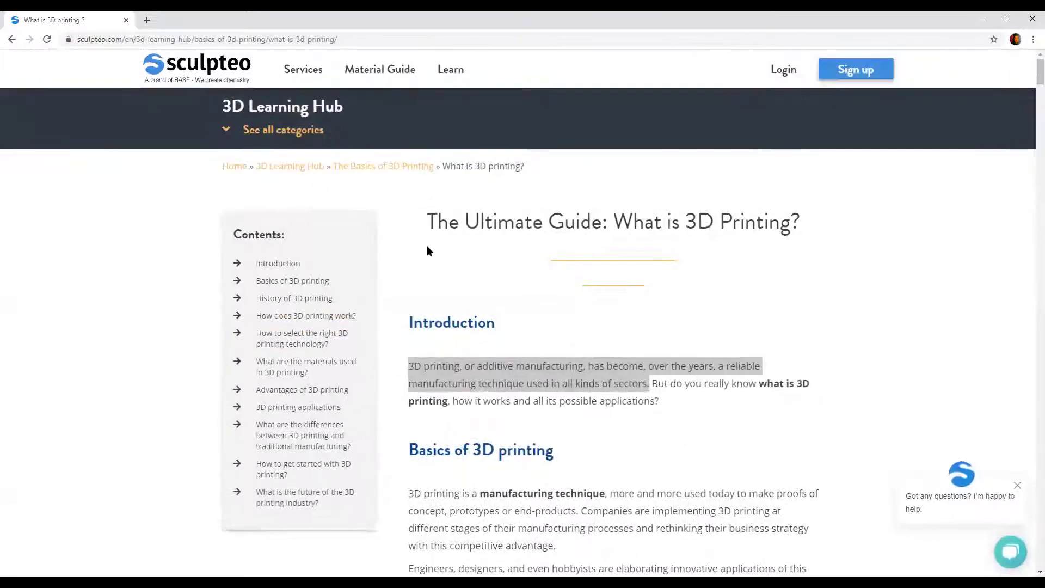
{"action": "left_click", "coordinate": [434, 289]}
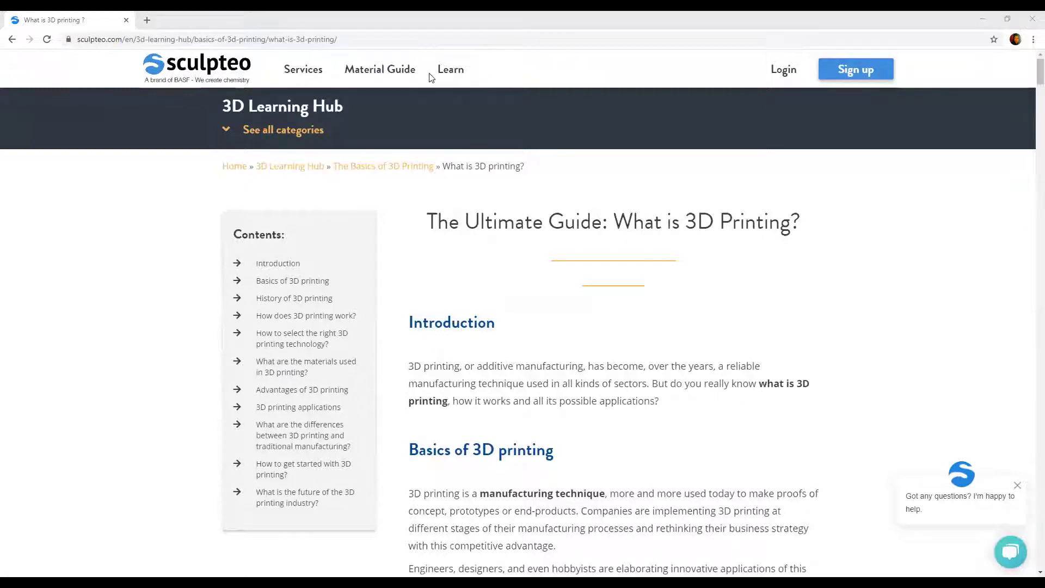
{"action": "key", "text": "alt+Tab"}
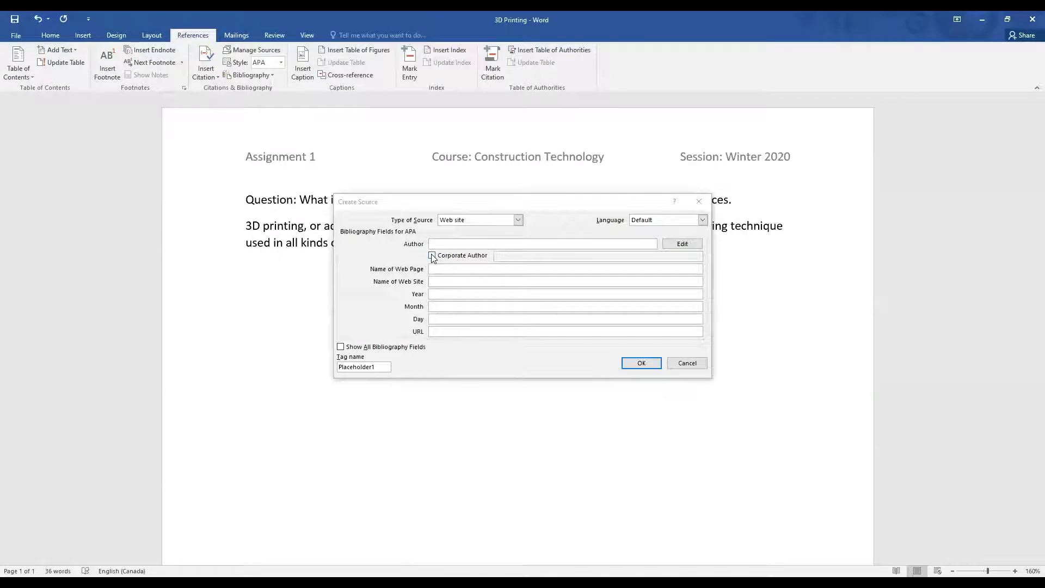
{"action": "left_click", "coordinate": [432, 255]}
{"action": "left_click", "coordinate": [504, 256]}
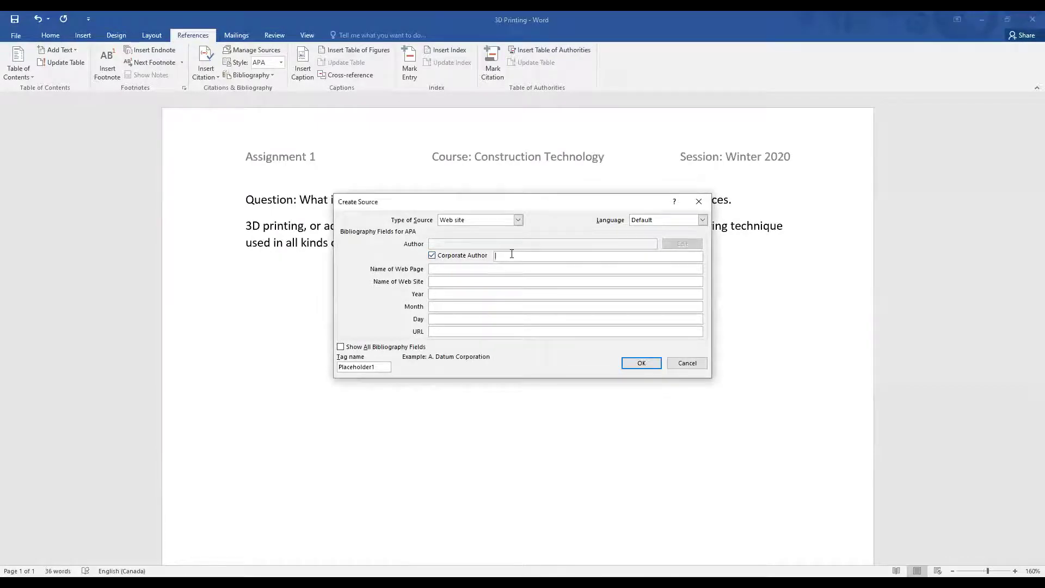
{"action": "type", "text": "Sculpteo"}
{"action": "left_click", "coordinate": [439, 270]}
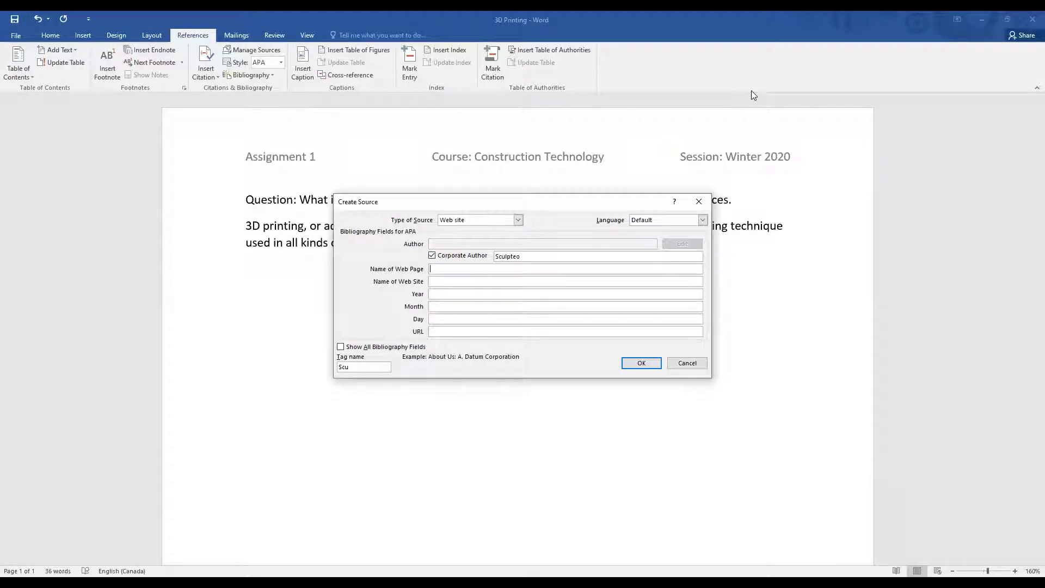
{"action": "key", "text": "alt+Tab"}
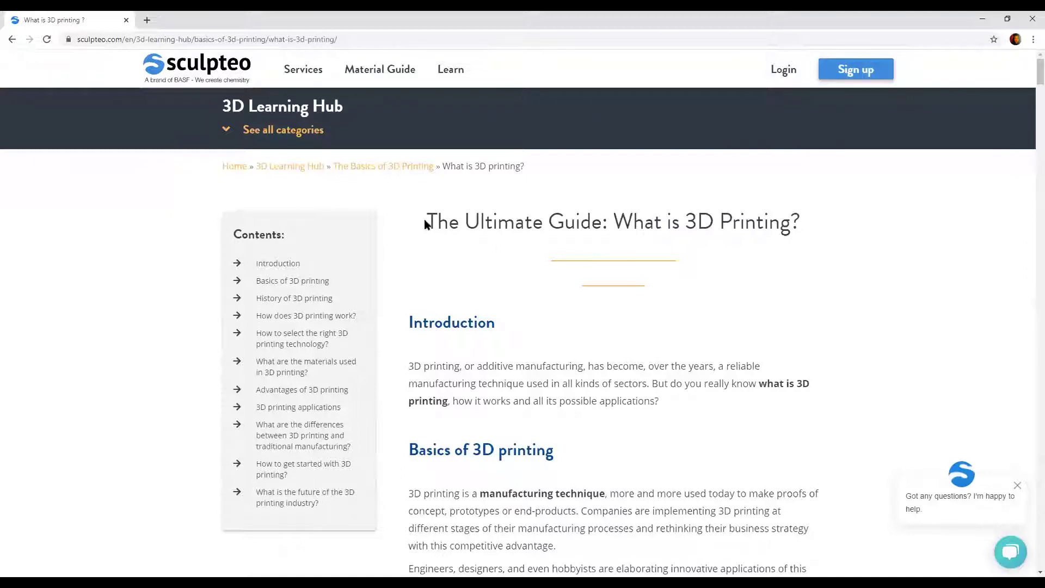
- Copy the article title into Name of Web Page: 'The Ultimate Guide: What is 3D Printing?'
{"action": "left_click_drag", "start_coordinate": [426, 220], "coordinate": [803, 216]}
{"action": "key", "text": "ctrl+c"}
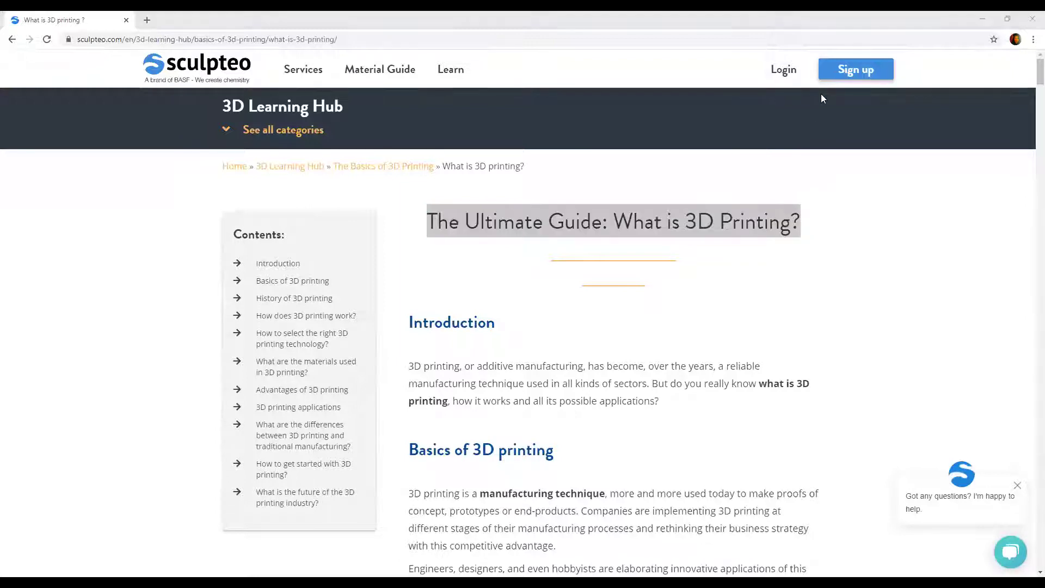
{"action": "key", "text": "alt+Tab"}
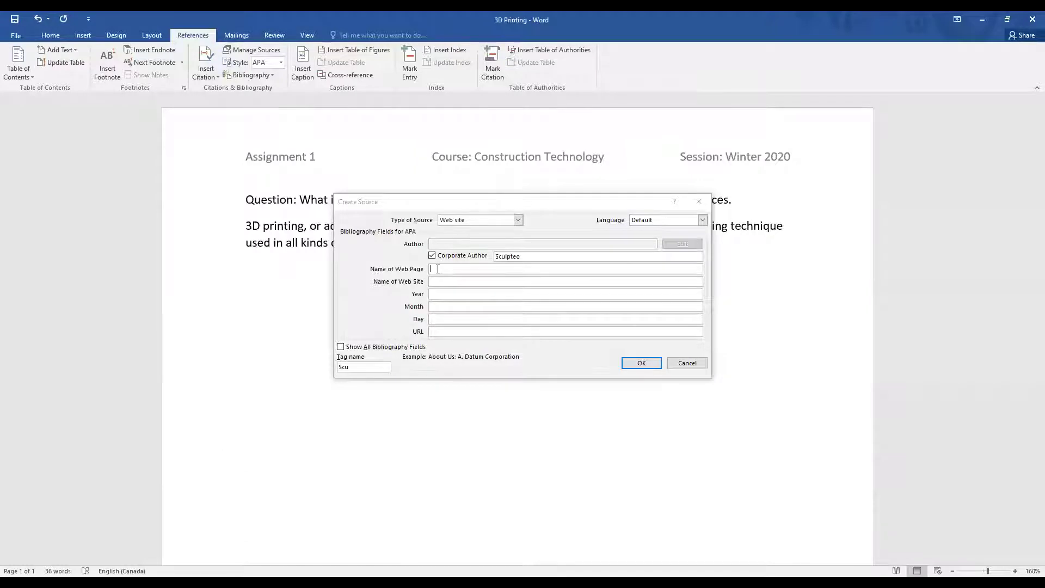
{"action": "key", "text": "ctrl+v"}
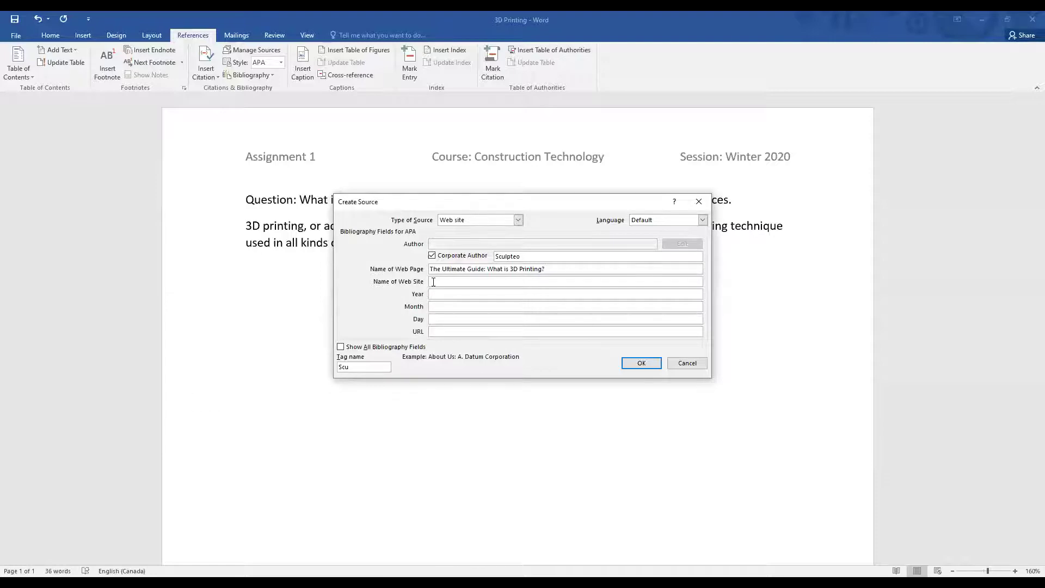
{"action": "left_click", "coordinate": [433, 281]}
{"action": "left_click", "coordinate": [683, 124]}
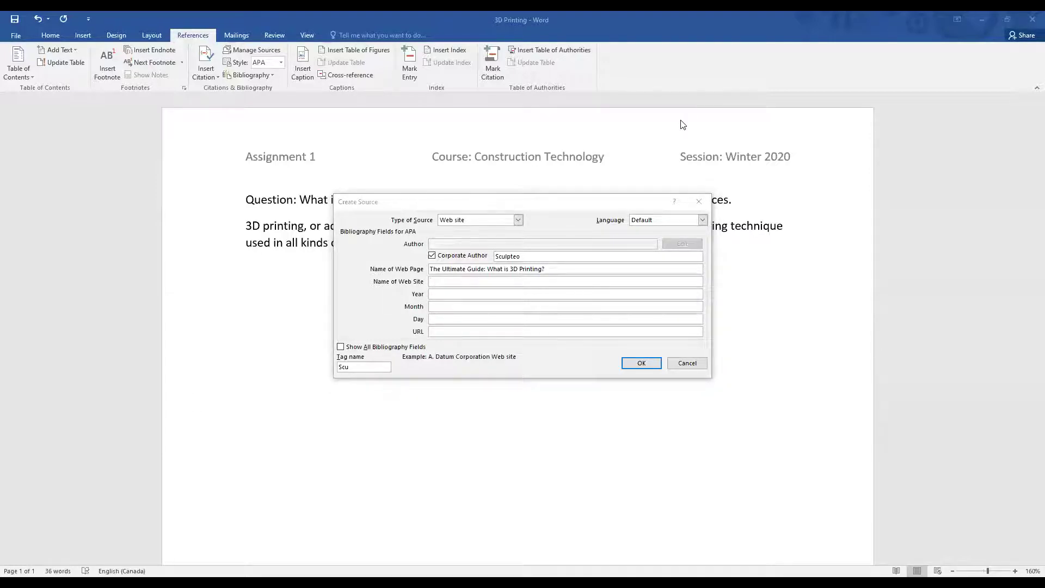
- Enter Sculpteo as the Name of Web Site
{"action": "key", "text": "alt+Tab"}
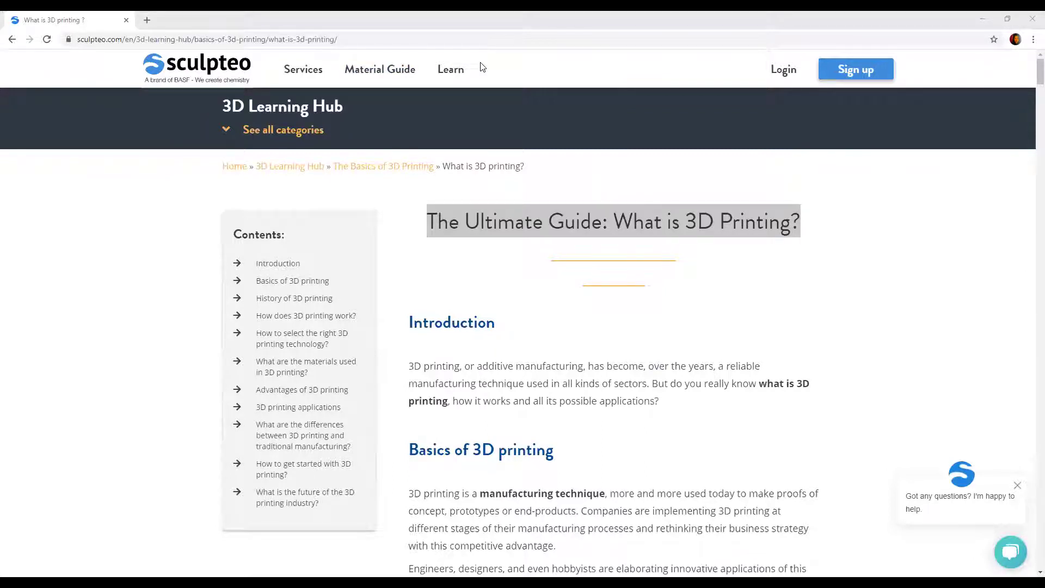
{"action": "key", "text": "alt+Tab"}
{"action": "type", "text": "Sculpteo"}
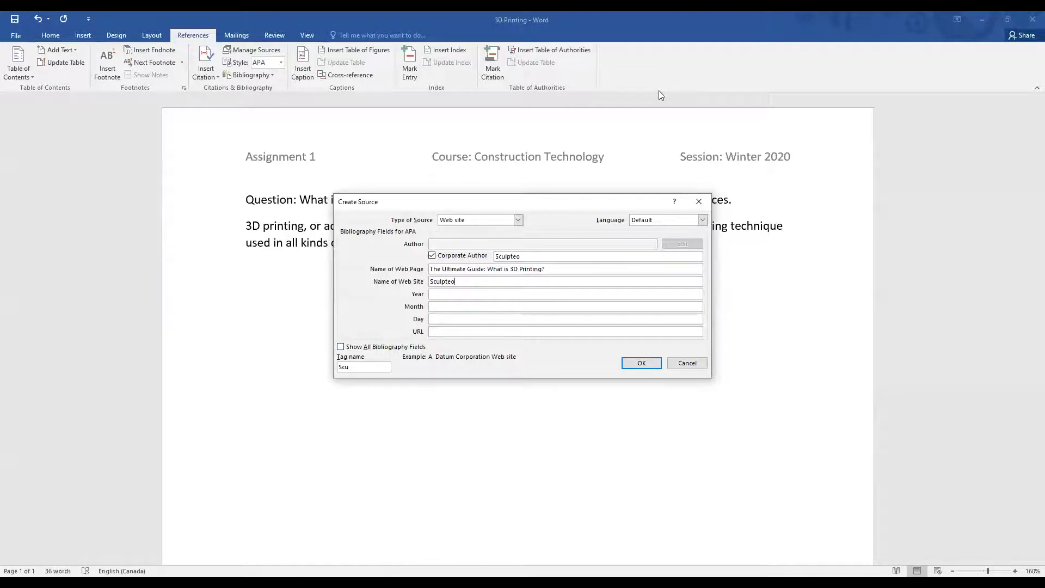
{"action": "key", "text": "alt+Tab"}
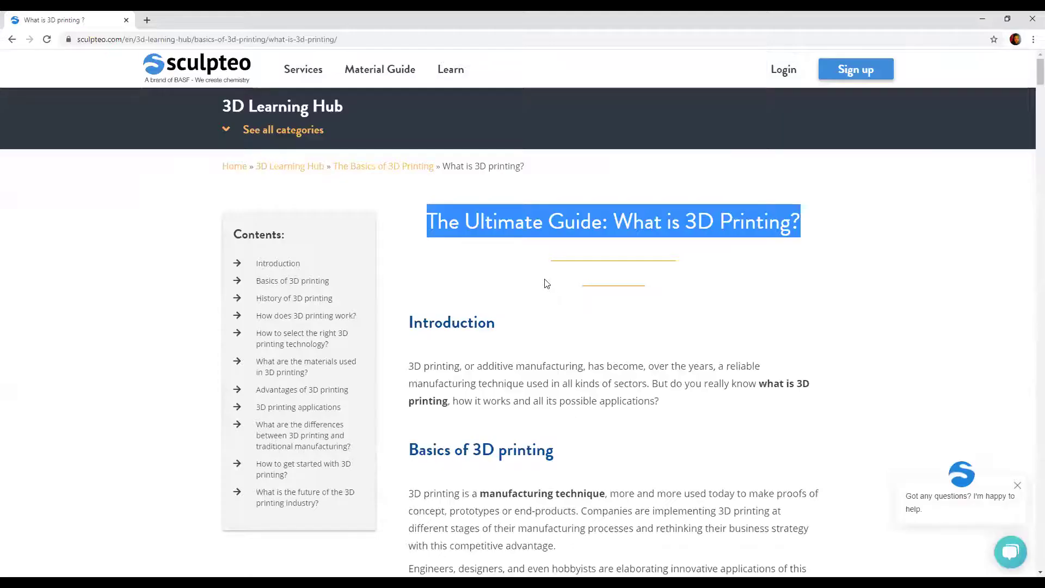
- Scroll to the Sculpteo footer and mark the © 2009-2020 copyright line
{"action": "left_click", "coordinate": [441, 250]}
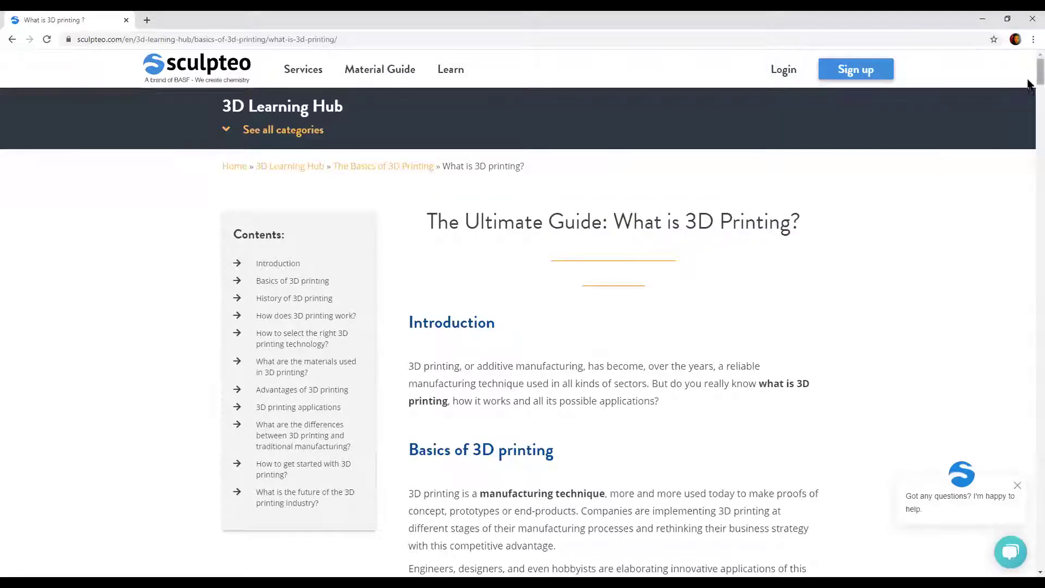
{"action": "left_click_drag", "start_coordinate": [1030, 79], "coordinate": [1029, 568]}
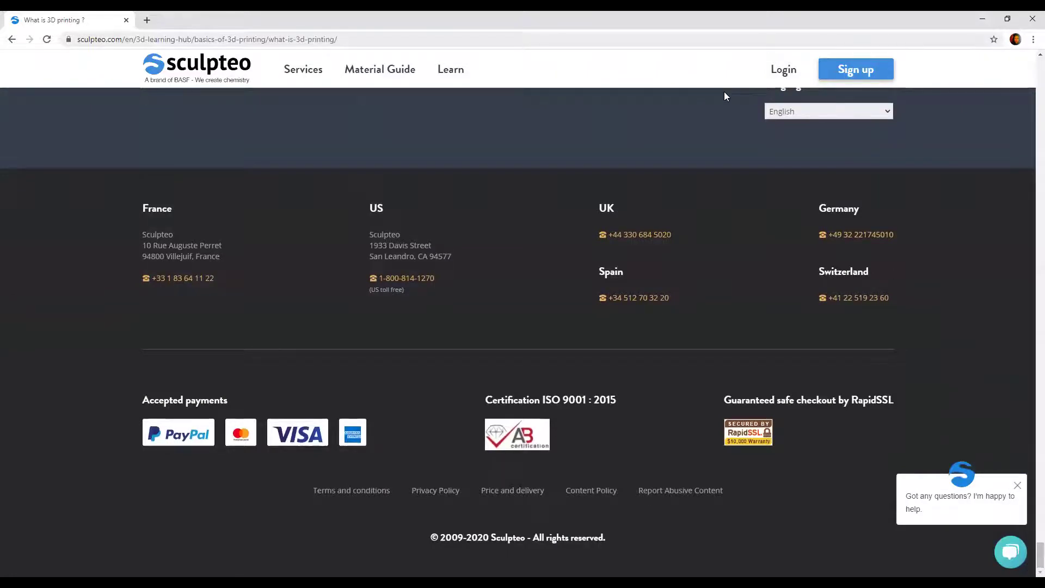
{"action": "mouse_move", "coordinate": [417, 517]}
{"action": "left_mouse_down"}
{"action": "mouse_move", "coordinate": [467, 551]}
{"action": "mouse_move", "coordinate": [626, 553]}
{"action": "left_mouse_up"}
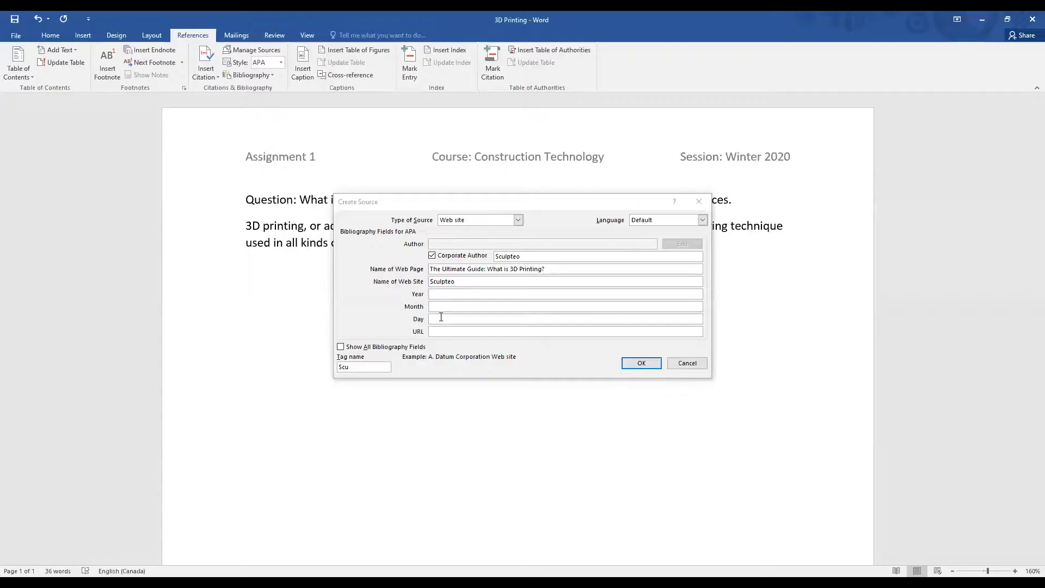
- Enter 2020 as the source's Year
{"action": "left_click", "coordinate": [436, 294]}
{"action": "type", "text": "2020"}
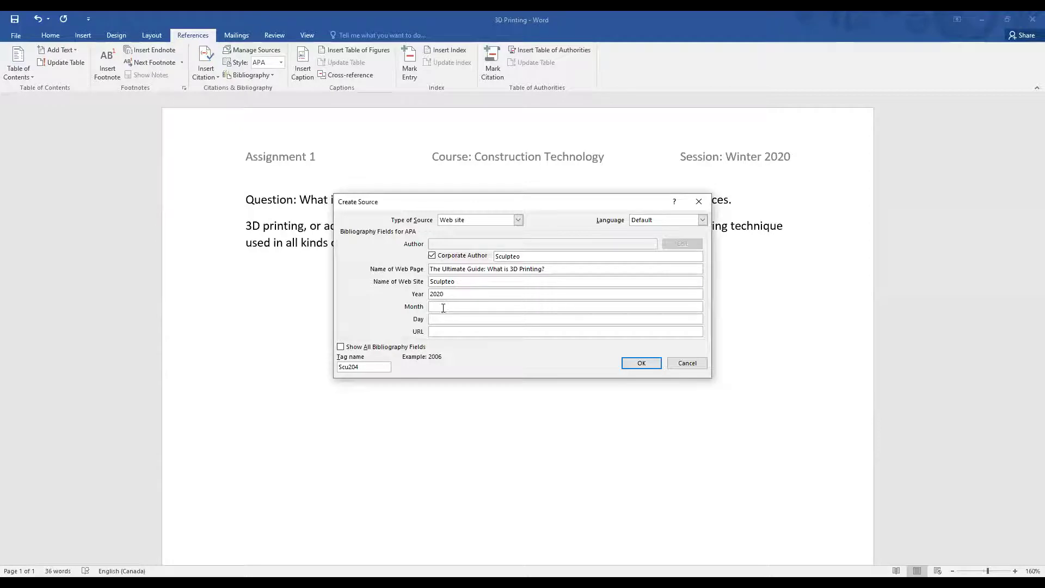
{"action": "left_click", "coordinate": [436, 331]}
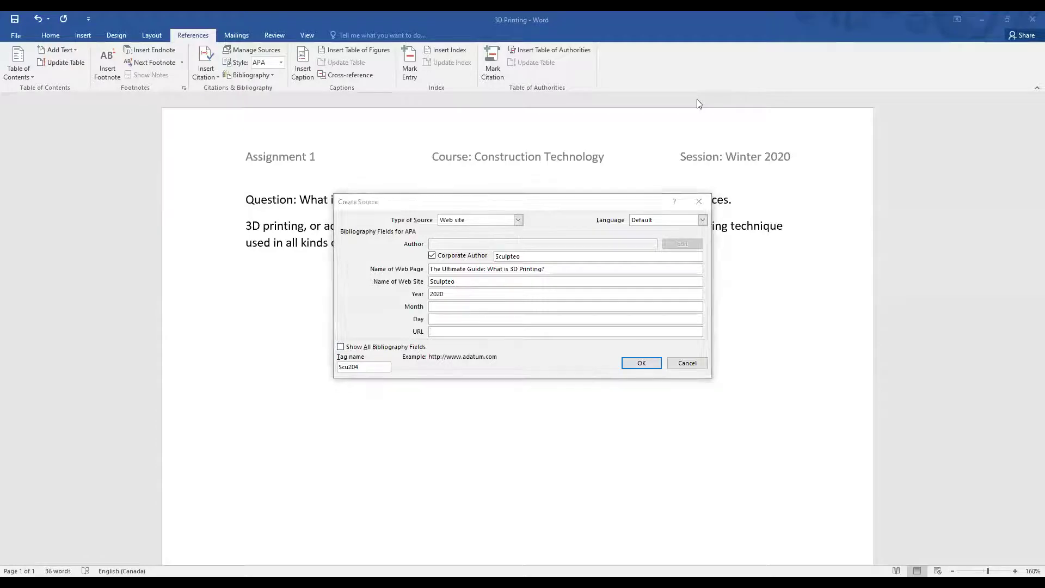
- Copy the article's web address into the URL field and insert the (Sculpteo, 2020) citation
{"action": "key", "text": "alt+Tab"}
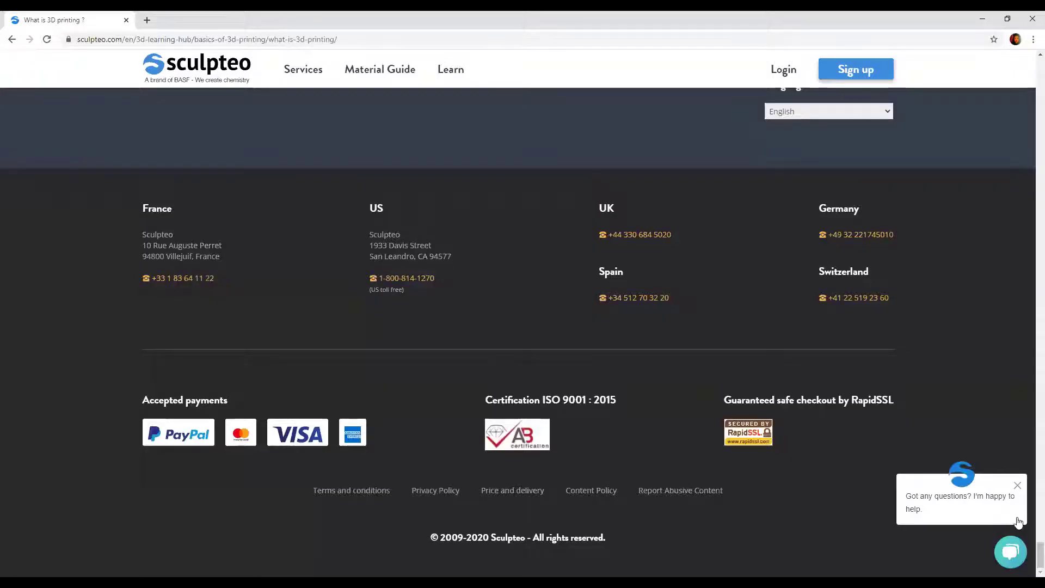
{"action": "left_click_drag", "start_coordinate": [1039, 554], "coordinate": [1021, 80]}
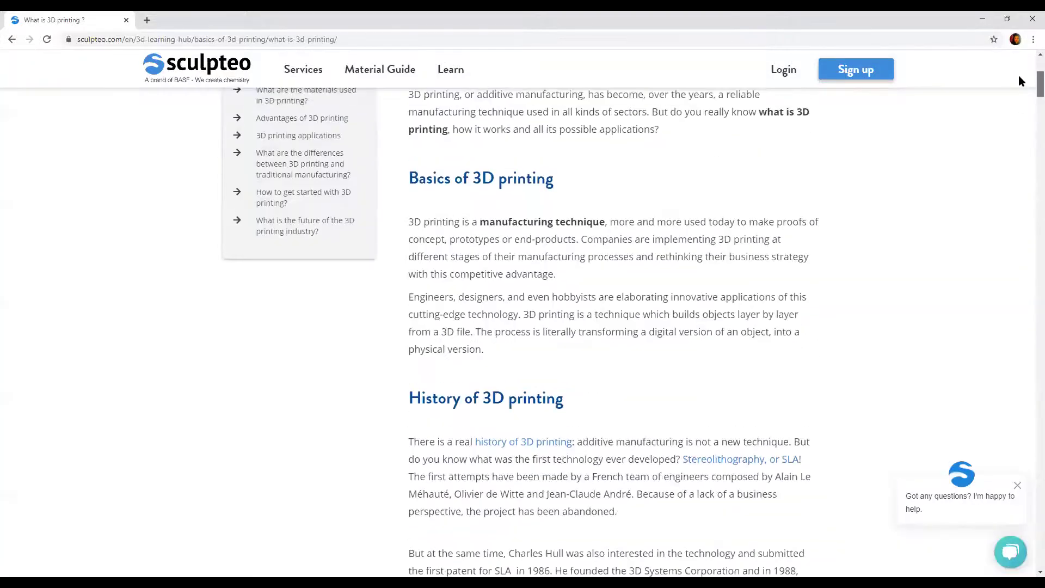
{"action": "scroll", "coordinate": [1018, 81], "scroll_direction": "up", "scroll_amount": 5}
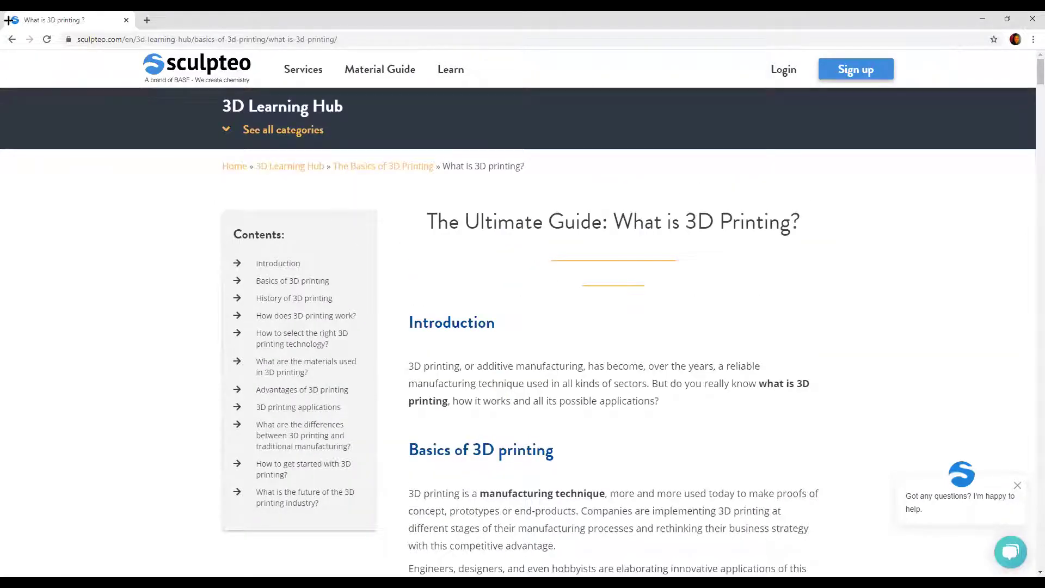
{"action": "left_click_drag", "start_coordinate": [55, 23], "coordinate": [116, 67]}
{"action": "left_click_drag", "start_coordinate": [251, 64], "coordinate": [427, 56]}
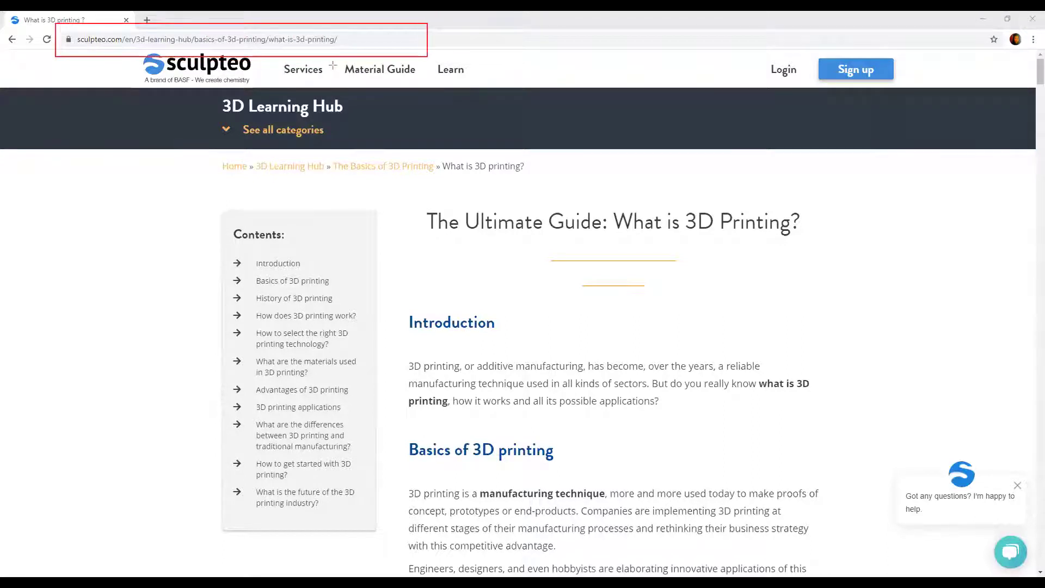
{"action": "key", "text": "Escape"}
{"action": "left_click", "coordinate": [186, 42]}
{"action": "key", "text": "ctrl+c"}
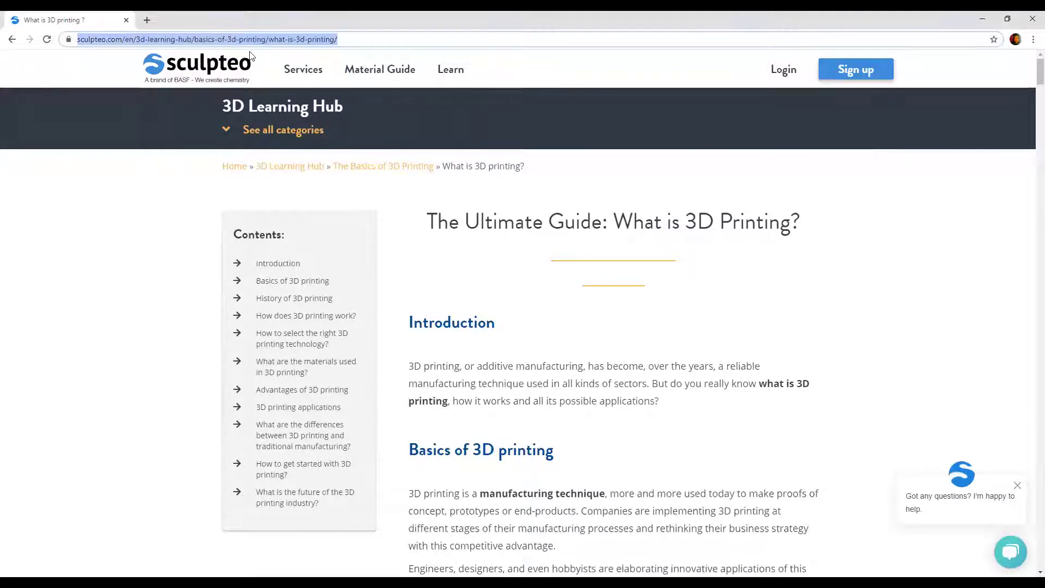
{"action": "key", "text": "alt+Tab"}
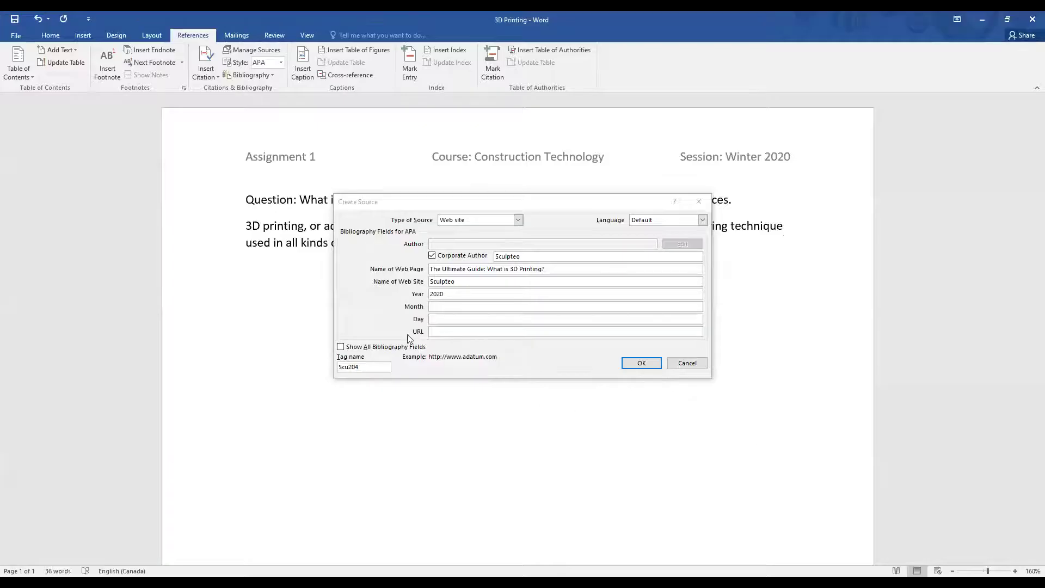
{"action": "left_click", "coordinate": [448, 331]}
{"action": "key", "text": "ctrl+v"}
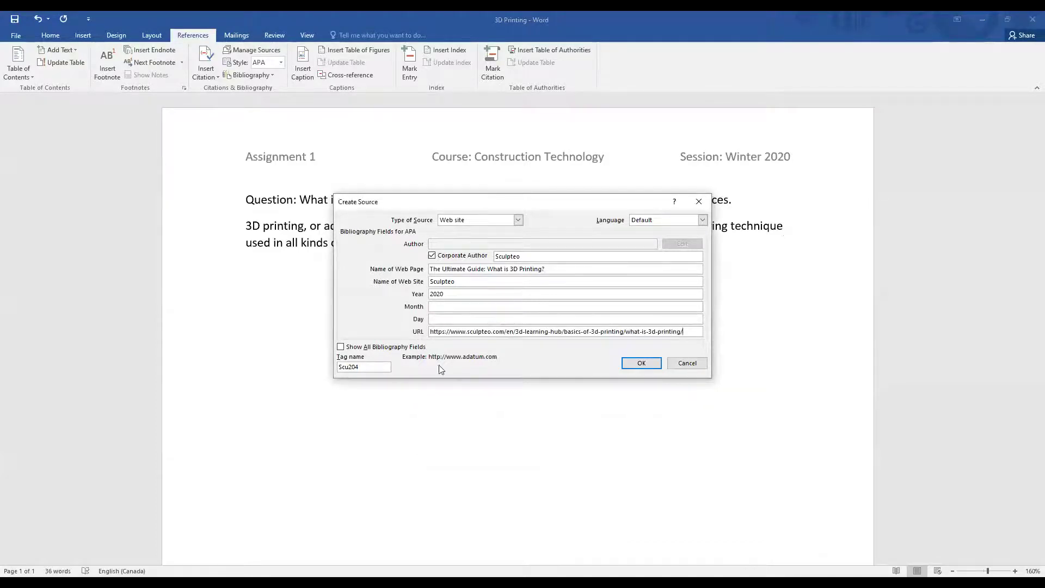
{"action": "left_click", "coordinate": [632, 364]}
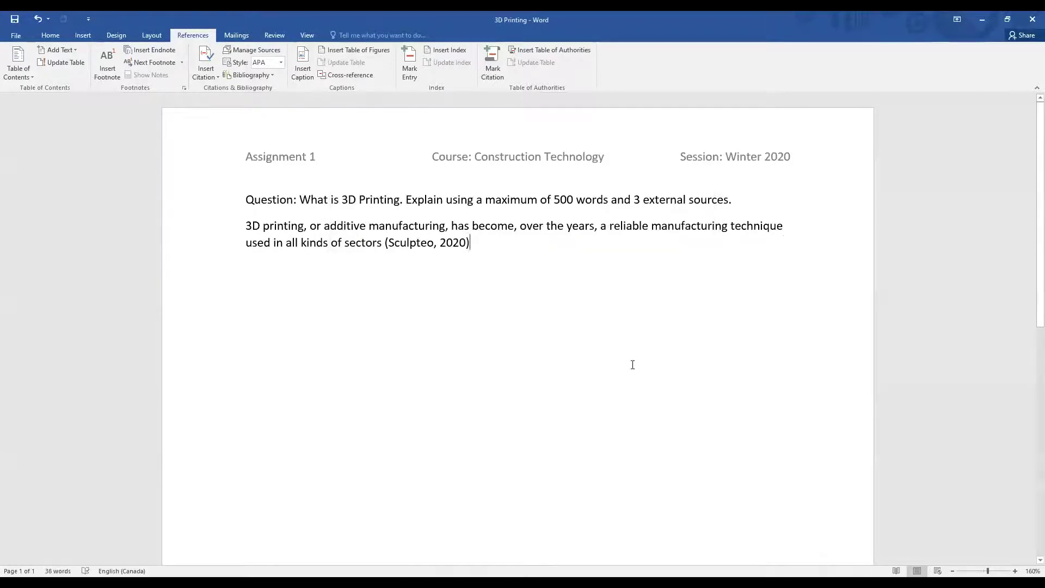
- Paste the reworded sentence over the original and rejoin it to the (Sculpteo, 2020) citation
{"action": "type", "text": "."}
{"action": "left_click_drag", "start_coordinate": [254, 230], "coordinate": [369, 242]}
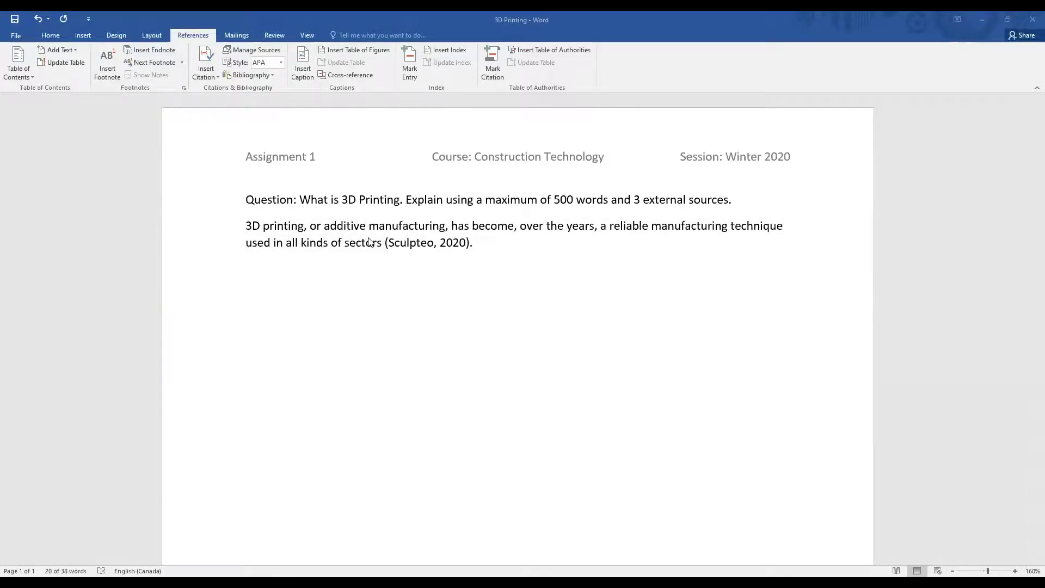
{"action": "key", "text": "alt+Tab"}
{"action": "type", "text": "3D printing is also called additive manufacturing. It has become popular across all industrial sectors as a reliable manufacturing technique"}
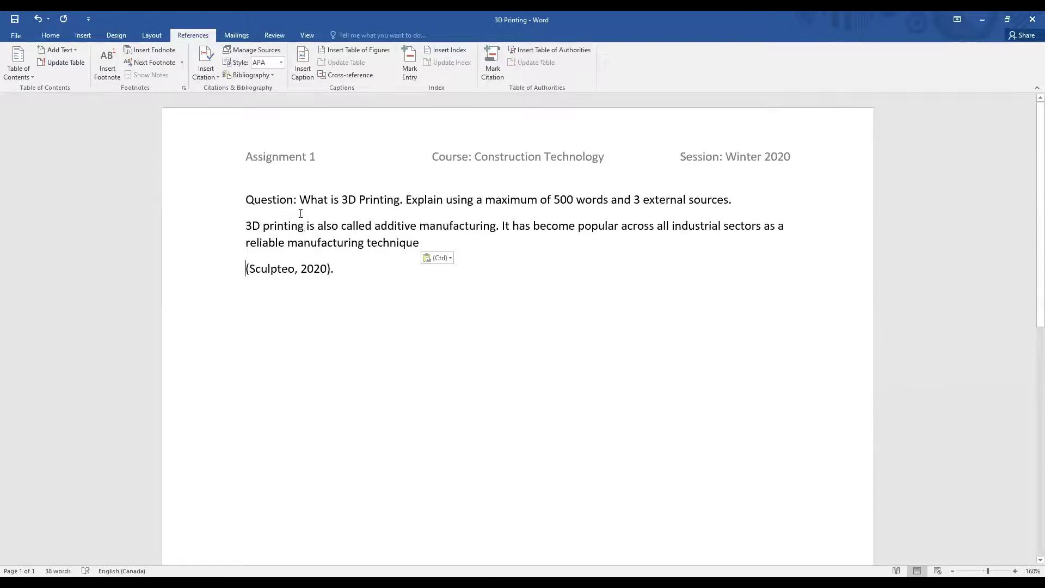
{"action": "key", "text": "Home"}
{"action": "key", "text": "BackSpace"}
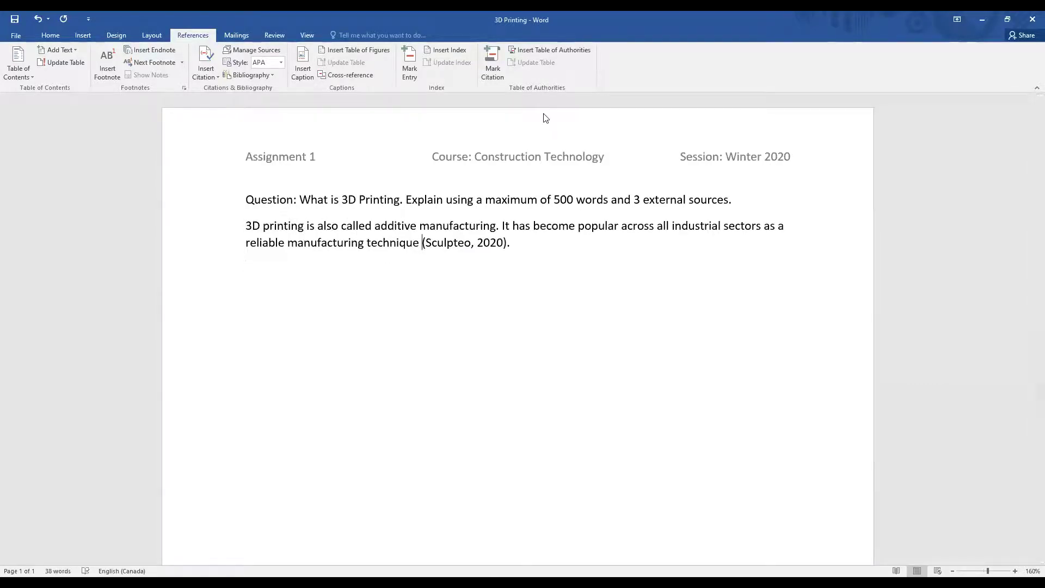
{"action": "key", "text": "alt+Tab"}
{"action": "key", "text": "alt+Tab"}
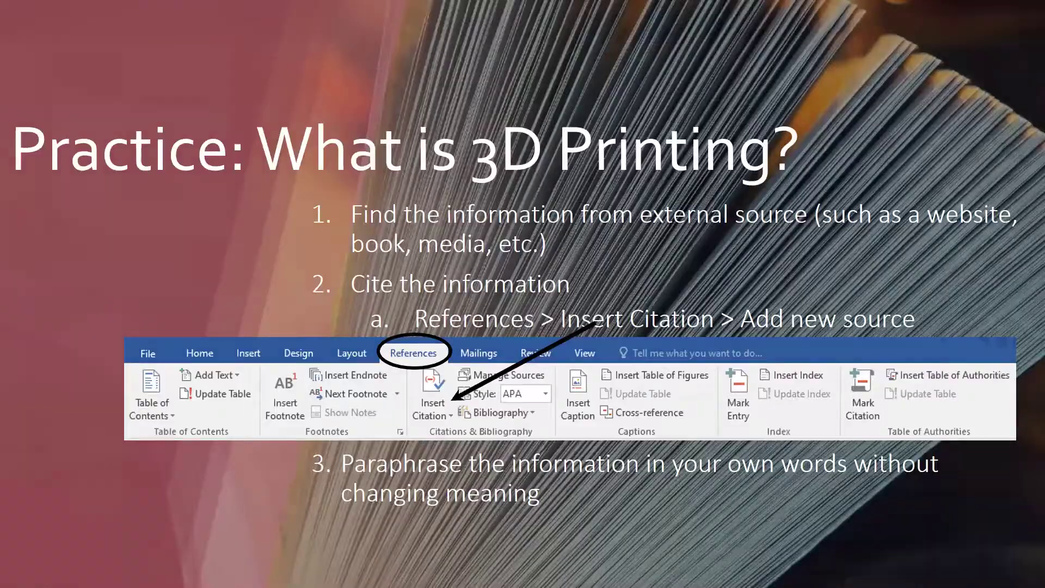
- Advance the presentation to the Reference Page slide
{"action": "key", "text": "Right"}
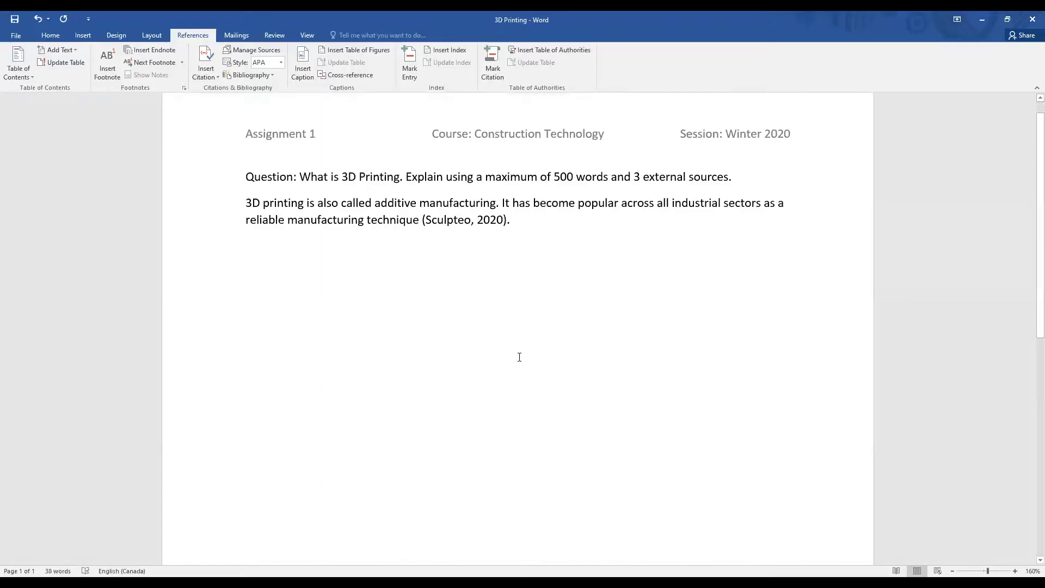
- Add blank lines after the paragraph until a second page begins for the references
{"action": "scroll", "coordinate": [519, 357], "scroll_direction": "down", "scroll_amount": 10}
{"action": "scroll", "coordinate": [519, 389], "scroll_direction": "up", "scroll_amount": 5}
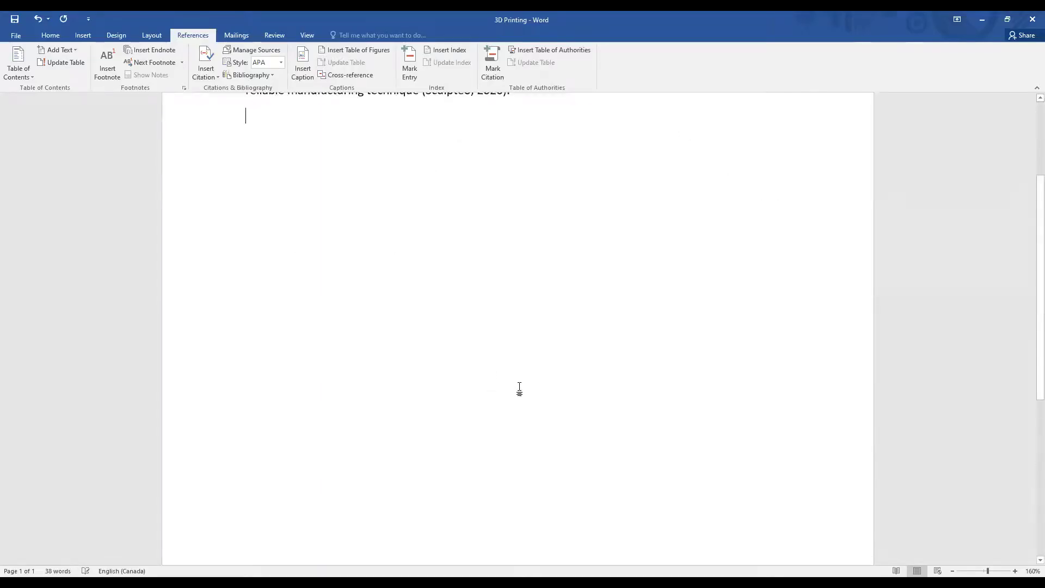
{"action": "key", "text": "Return"}
{"action": "key", "text": "Return"}
{"action": "key", "text": "Return"}
{"action": "key", "text": "Return"}
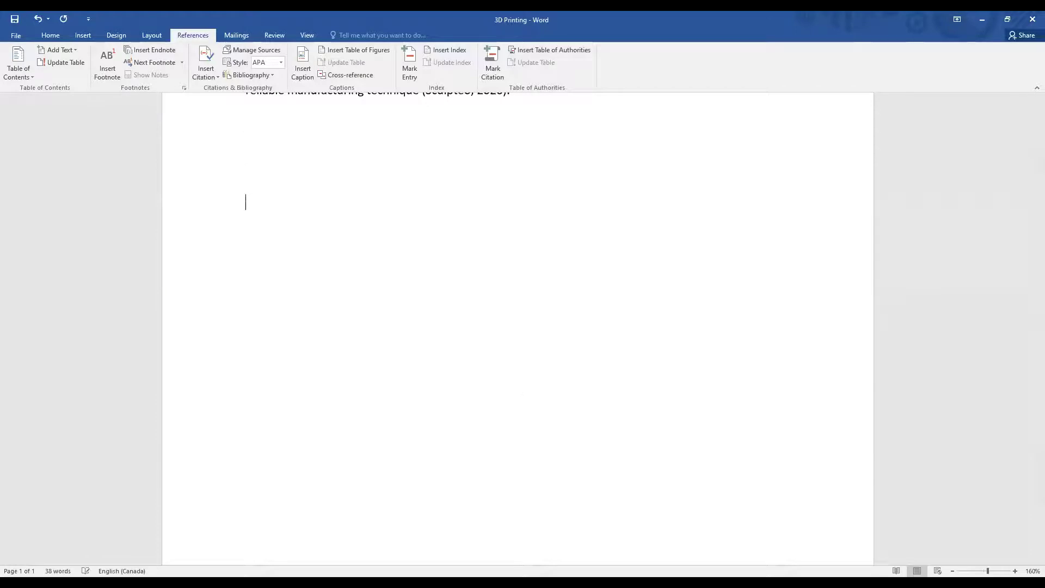
{"action": "key", "text": "Return"}
{"action": "key", "text": "Return"}
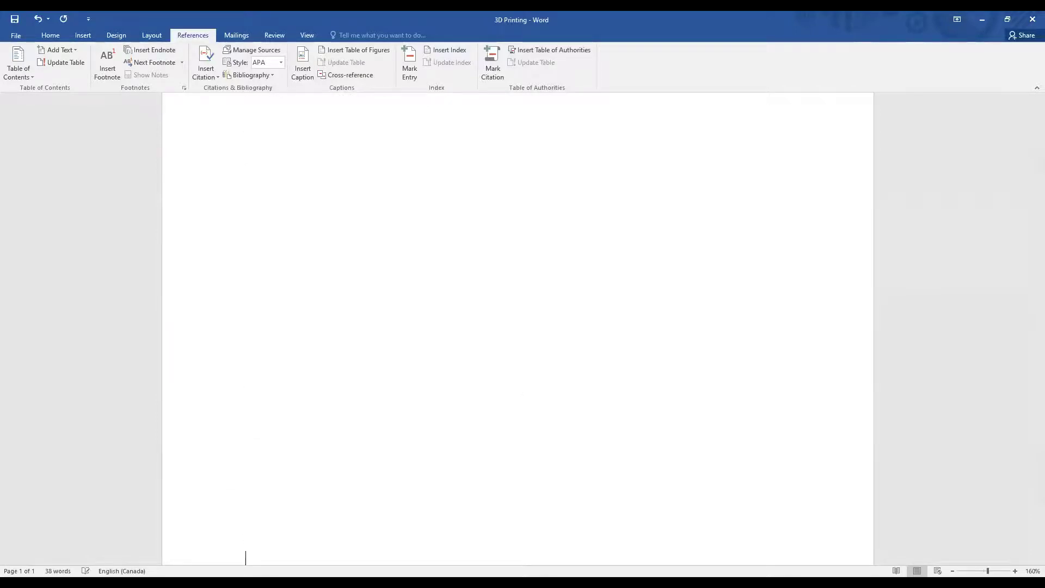
{"action": "key", "text": "Return"}
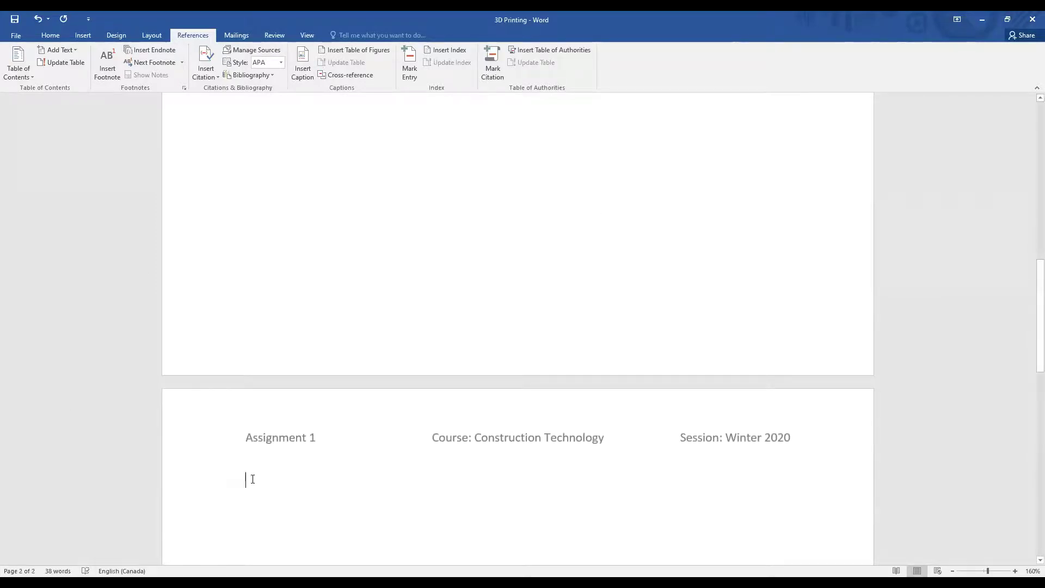
- Keep APA as the citation style and insert the built-in References bibliography listing Sculpteo (2020)
{"action": "left_click", "coordinate": [284, 62]}
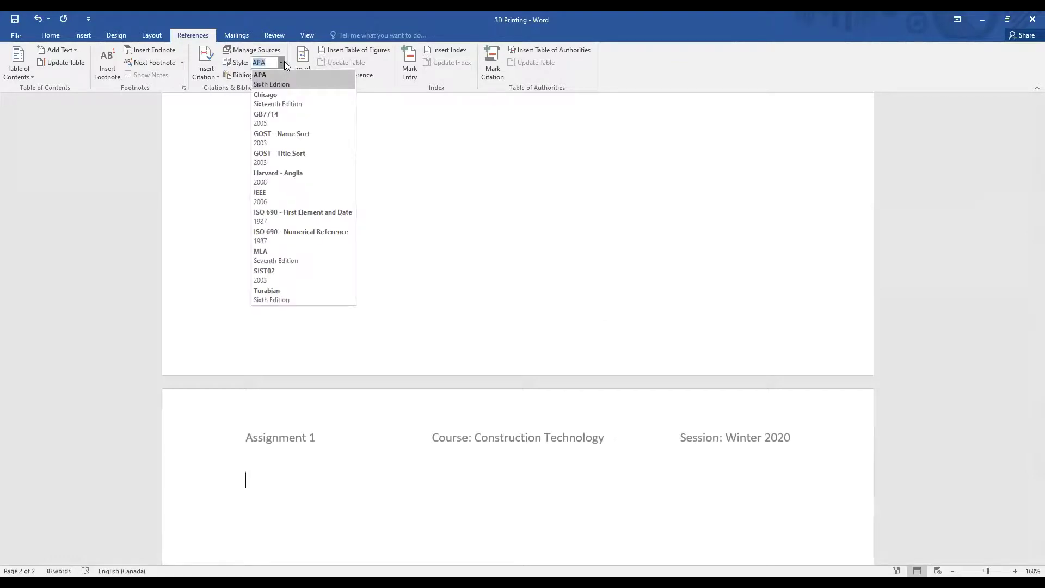
{"action": "left_click", "coordinate": [283, 62]}
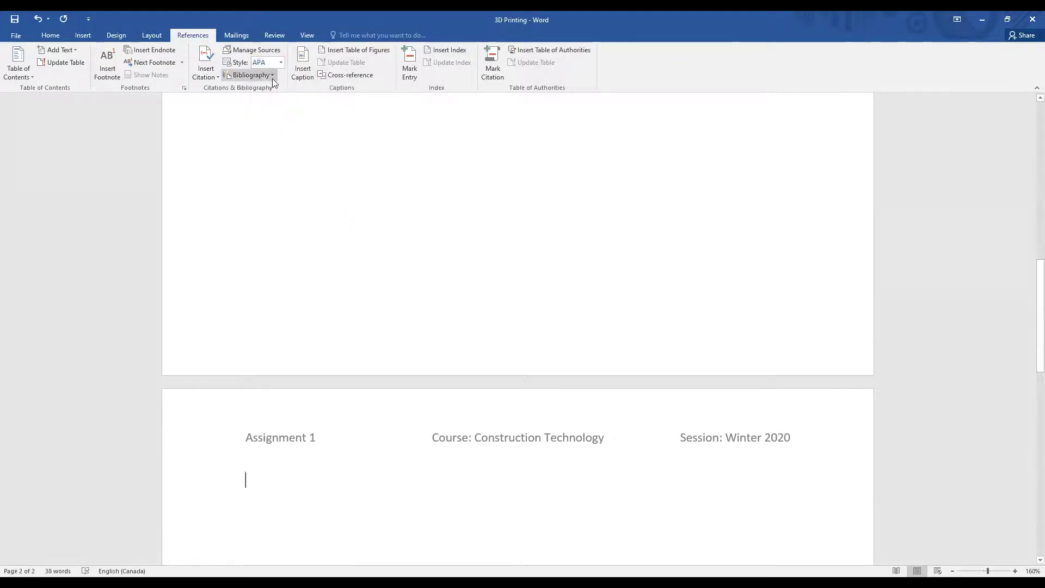
{"action": "left_click", "coordinate": [273, 76]}
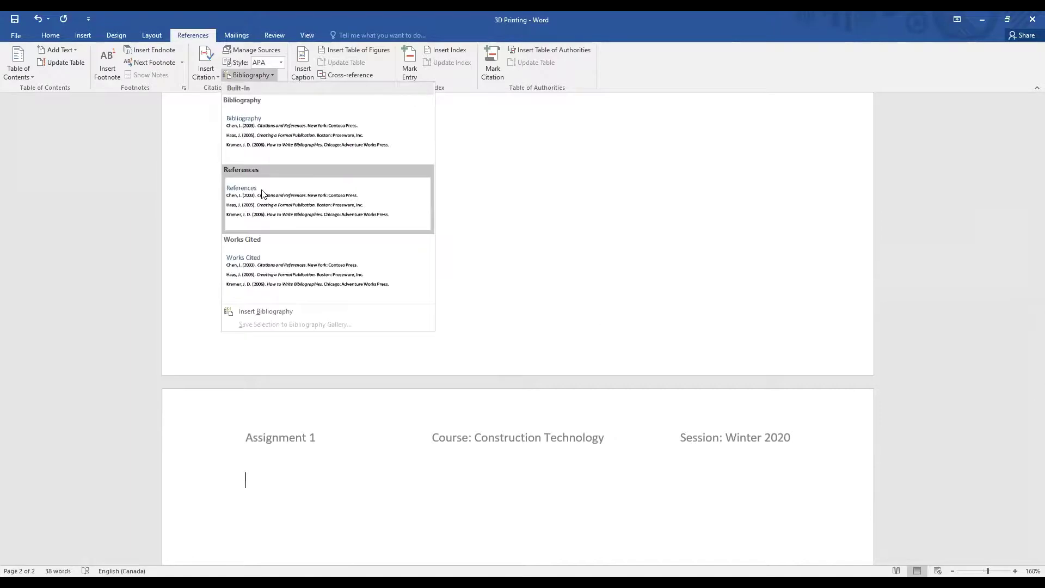
{"action": "left_click", "coordinate": [262, 195]}
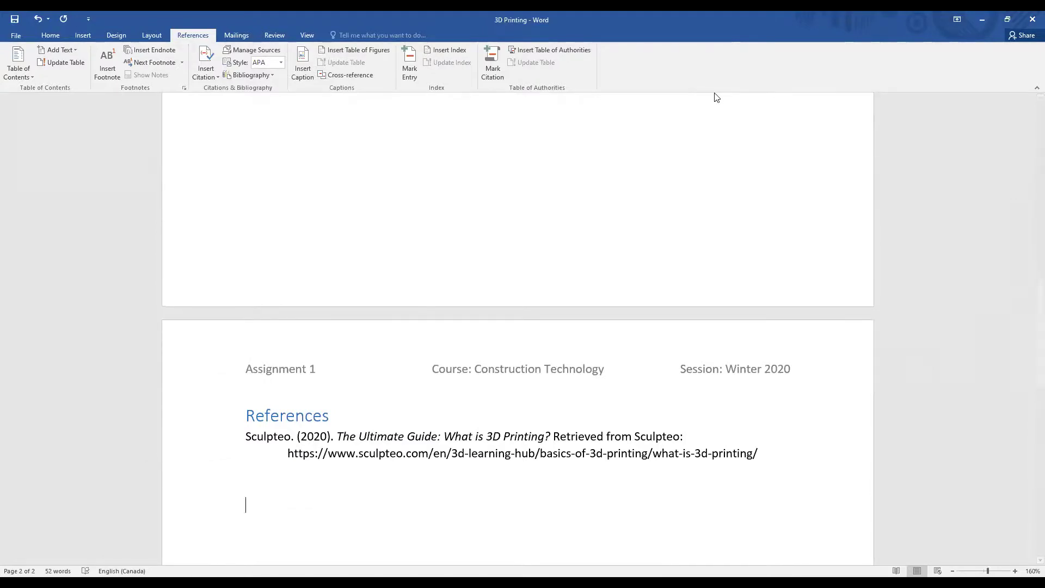
{"action": "scroll", "coordinate": [294, 384], "scroll_direction": "up", "scroll_amount": 10}
{"action": "scroll", "coordinate": [289, 379], "scroll_direction": "down", "scroll_amount": 10}
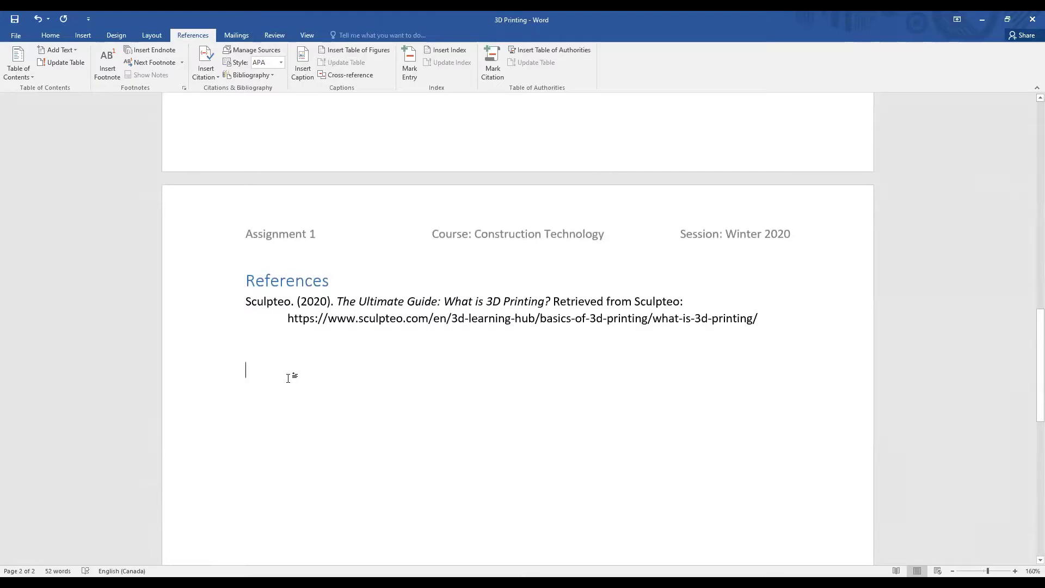
{"action": "left_click", "coordinate": [288, 378]}
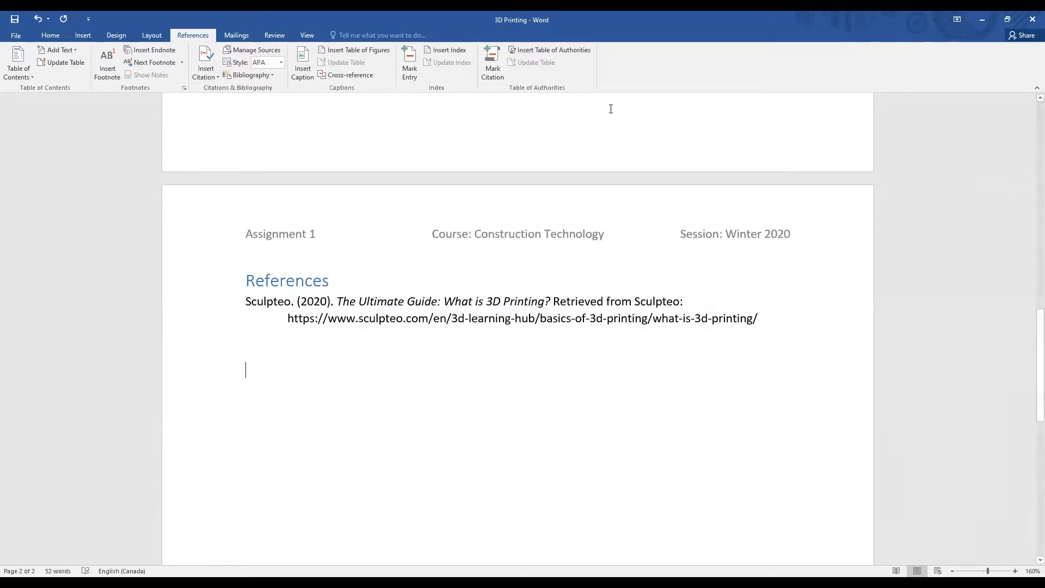